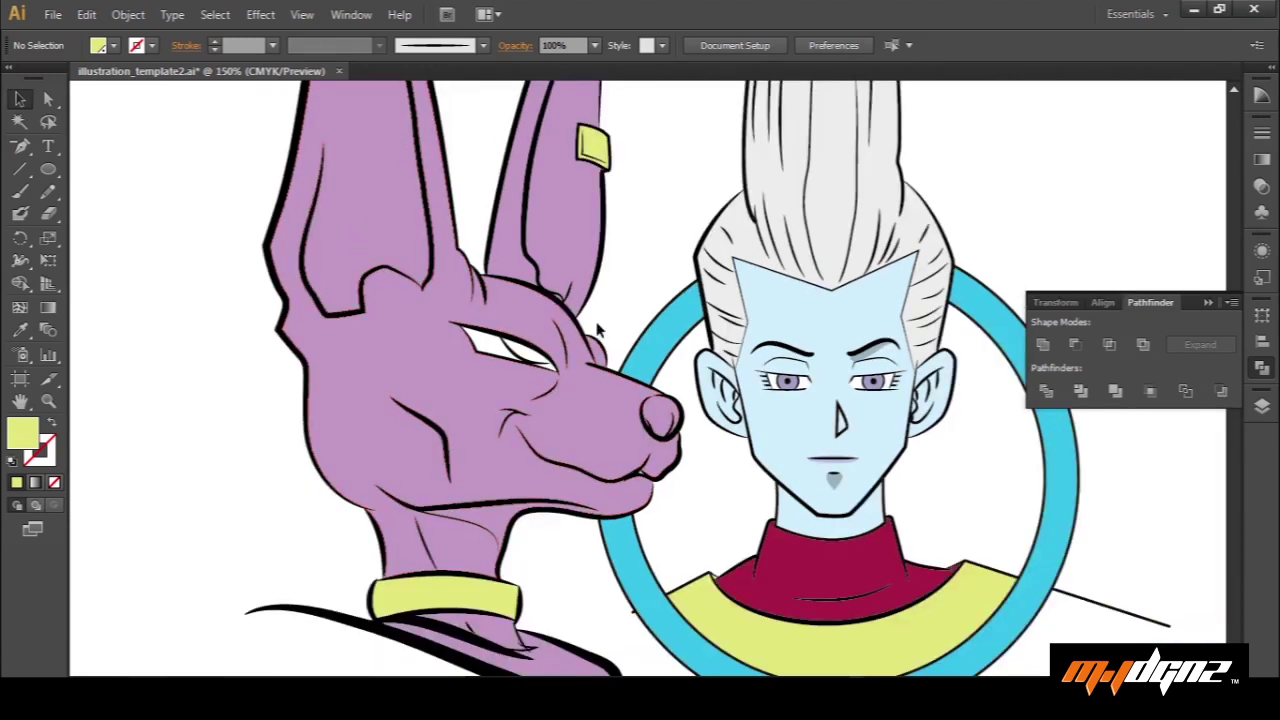
Draw a yellow circle as a light-source marker and place it between the two characters' heads
{"action": "left_click_drag", "start_coordinate": [556, 280], "coordinate": [445, 268]}
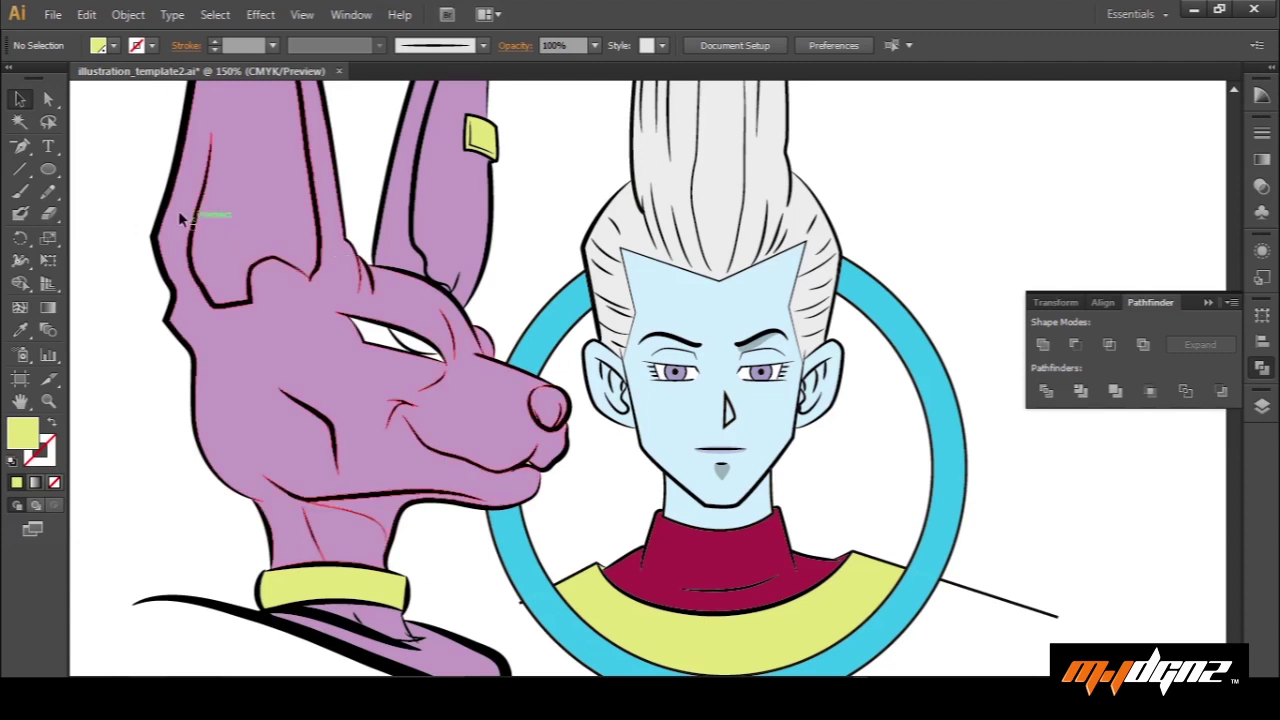
{"action": "left_click", "coordinate": [48, 192]}
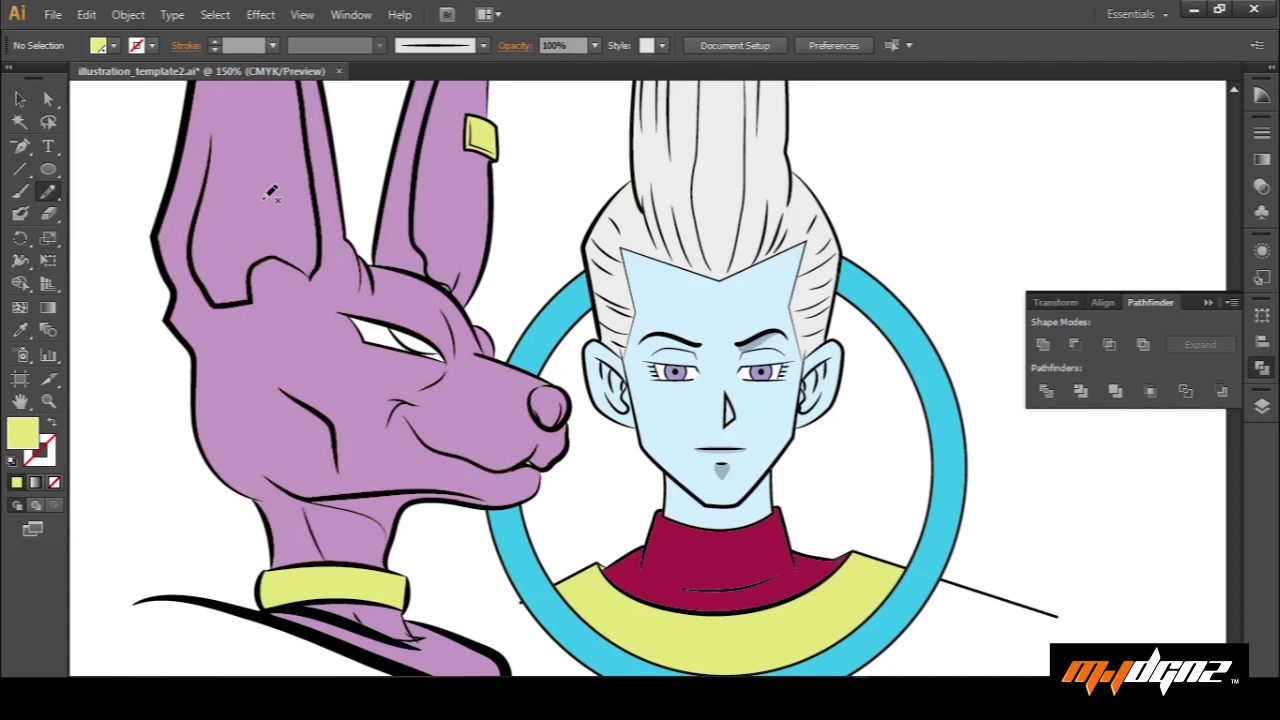
{"action": "left_click_drag", "start_coordinate": [290, 237], "coordinate": [264, 267]}
{"action": "left_click", "coordinate": [46, 170]}
{"action": "left_click_drag", "start_coordinate": [47, 172], "coordinate": [120, 214]}
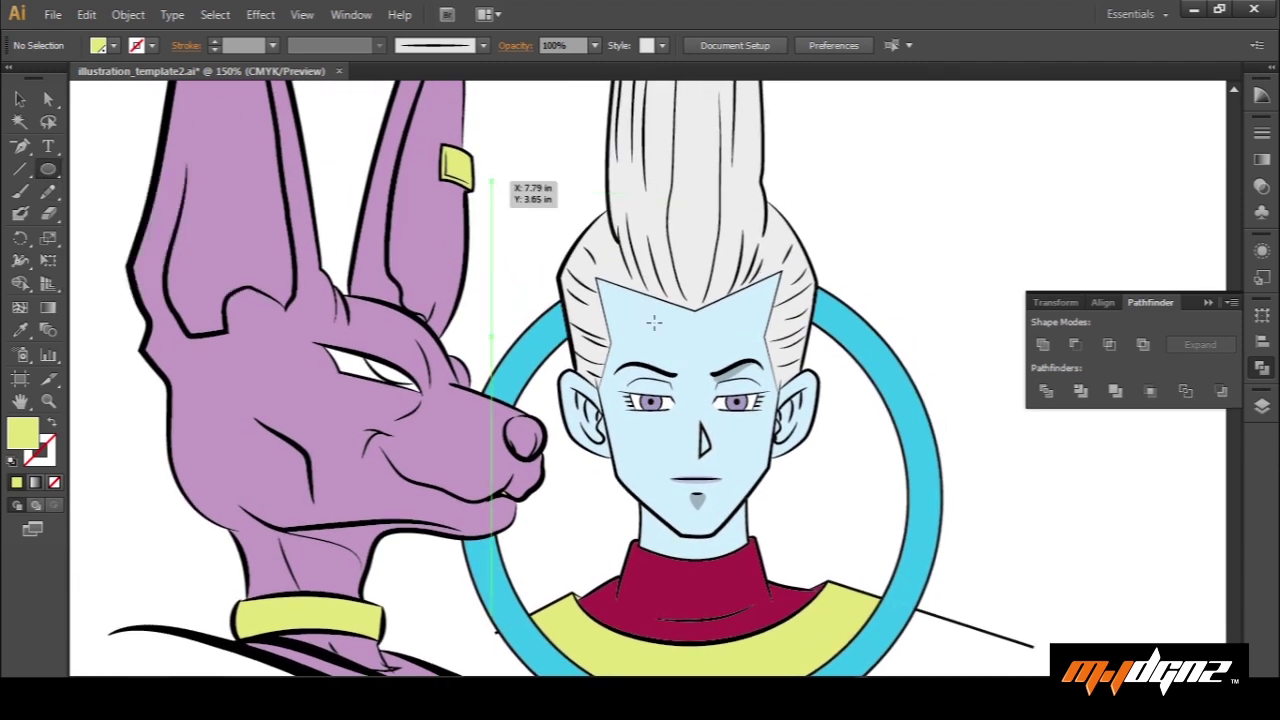
{"action": "left_click_drag", "start_coordinate": [535, 192], "coordinate": [719, 376]}
{"action": "key", "text": "v"}
{"action": "left_click_drag", "start_coordinate": [645, 322], "coordinate": [608, 286]}
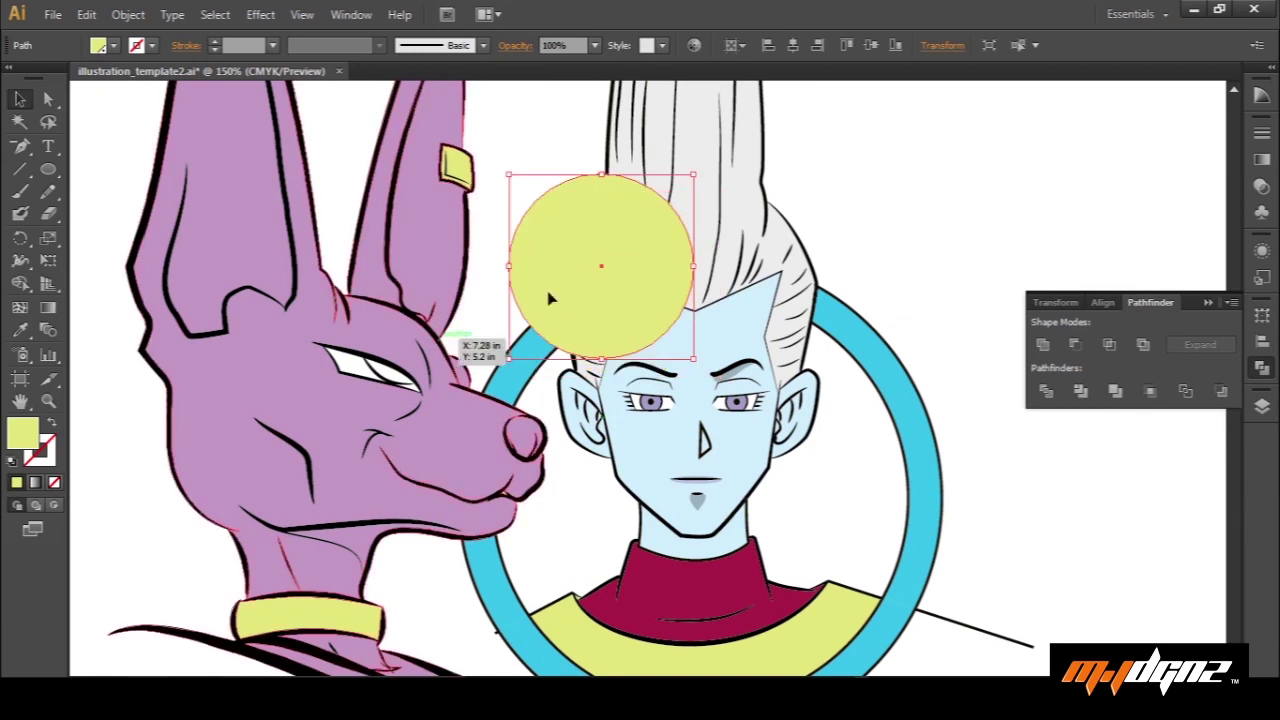
{"action": "key", "text": "n"}
{"action": "key", "text": "v"}
{"action": "left_click", "coordinate": [477, 313]}
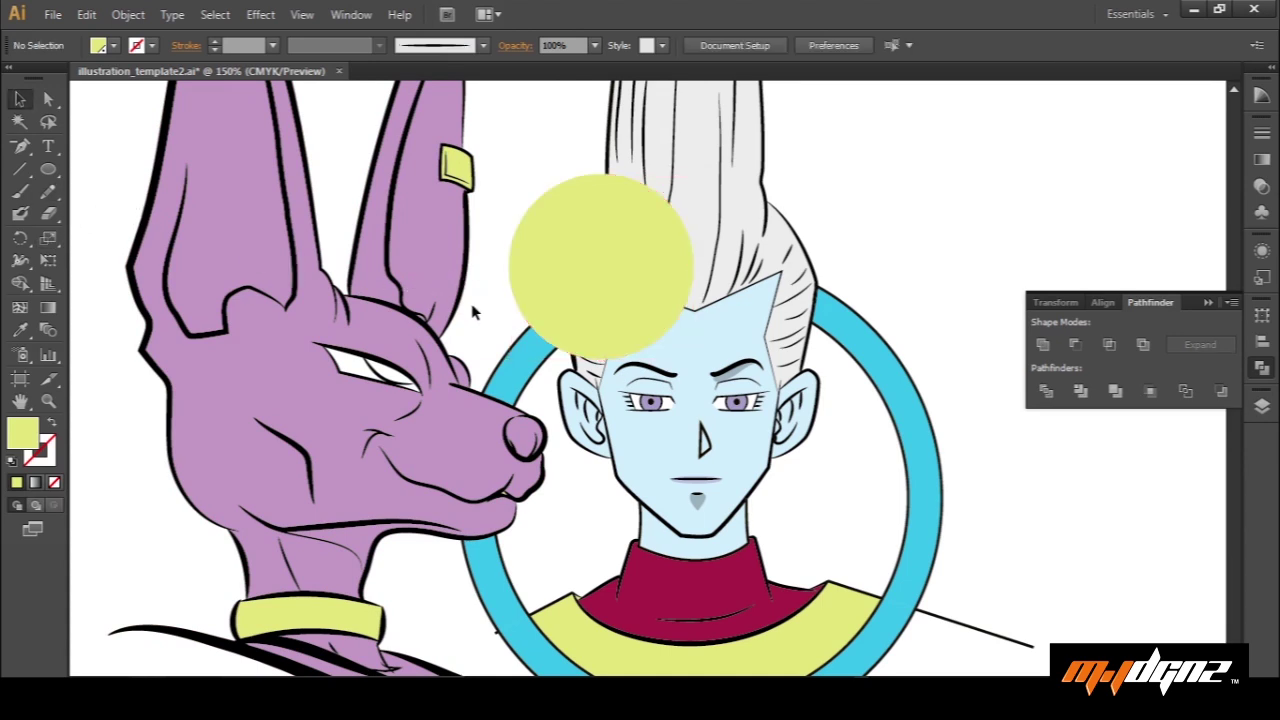
Draw a closed freehand shadow shape along the lower edge of the purple character's nose and fill it with black
{"action": "key", "text": "n"}
{"action": "key", "text": "space"}
{"action": "mouse_move", "coordinate": [391, 378]}
{"action": "left_mouse_down"}
{"action": "mouse_move", "coordinate": [453, 337]}
{"action": "mouse_move", "coordinate": [440, 340]}
{"action": "left_mouse_up"}
{"action": "key", "text": "ctrl+plus"}
{"action": "key", "text": "ctrl+plus"}
{"action": "key", "text": "ctrl+plus"}
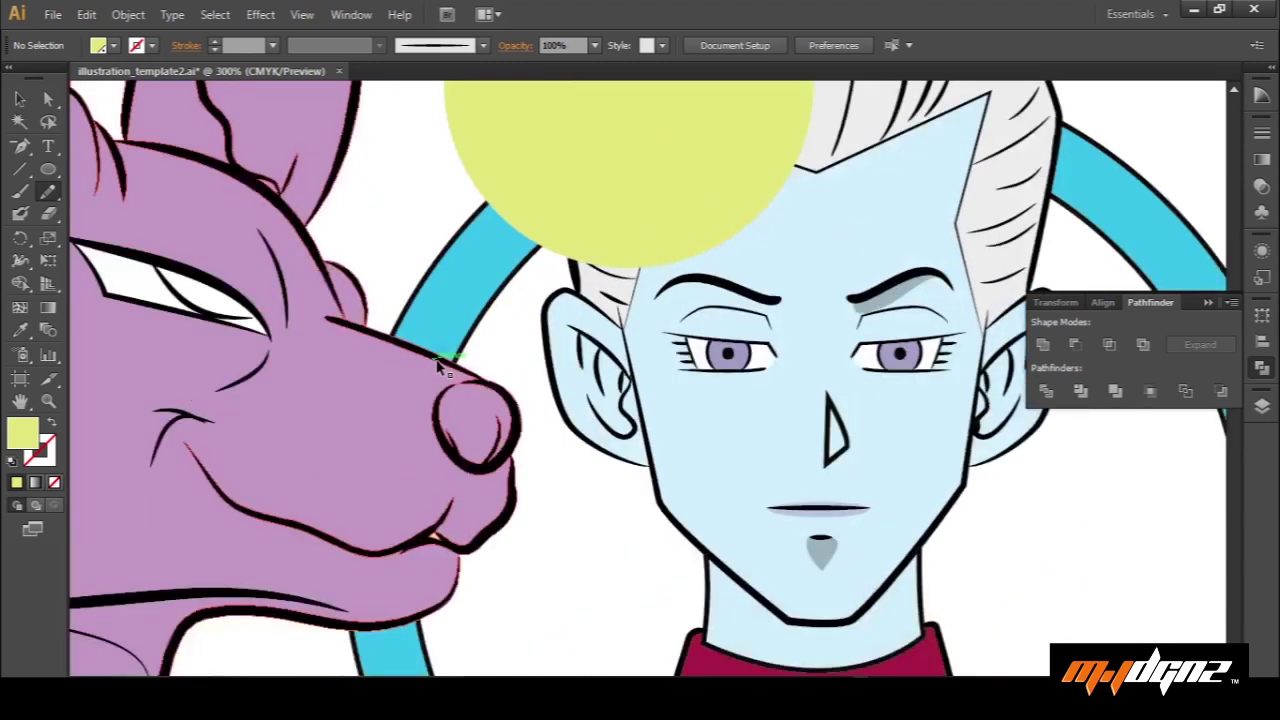
{"action": "left_click_drag", "start_coordinate": [385, 470], "coordinate": [512, 341]}
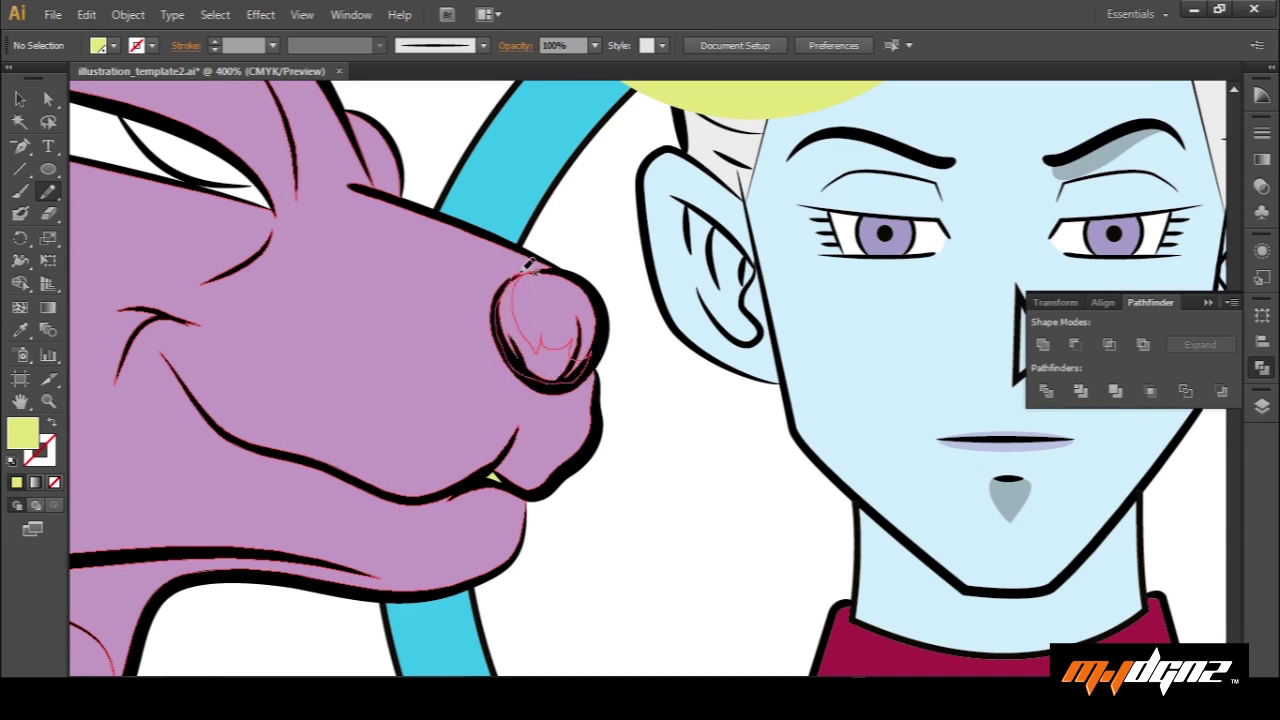
{"action": "left_click_drag", "start_coordinate": [540, 265], "coordinate": [541, 267]}
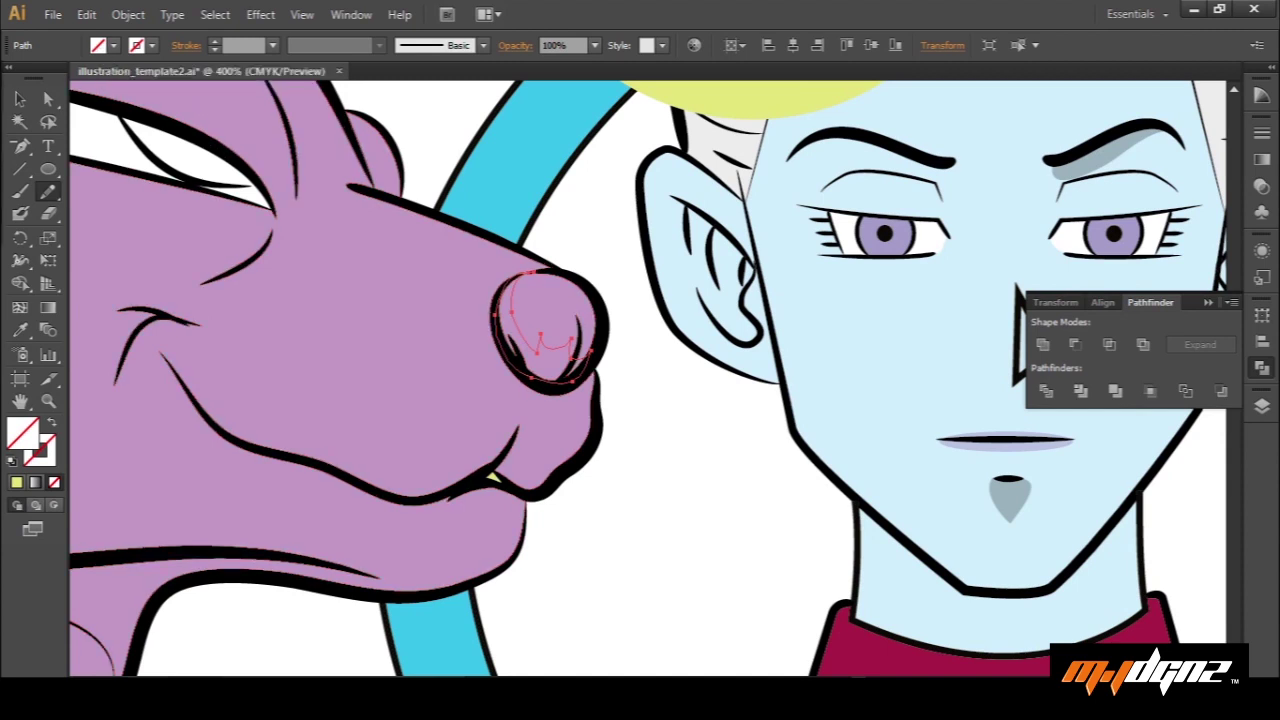
{"action": "left_click", "coordinate": [920, 115]}
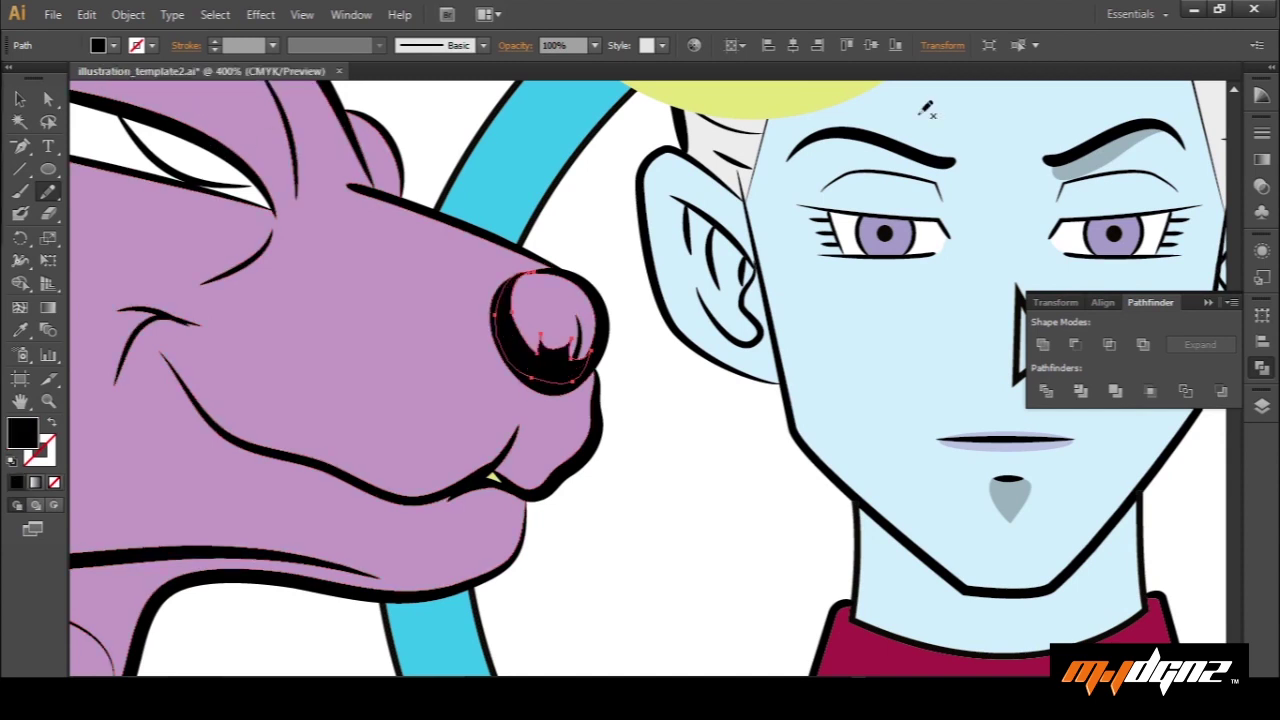
Set the nose shadow's blending mode to Multiply and its opacity to 30%, then deselect it
{"action": "left_click", "coordinate": [1262, 188]}
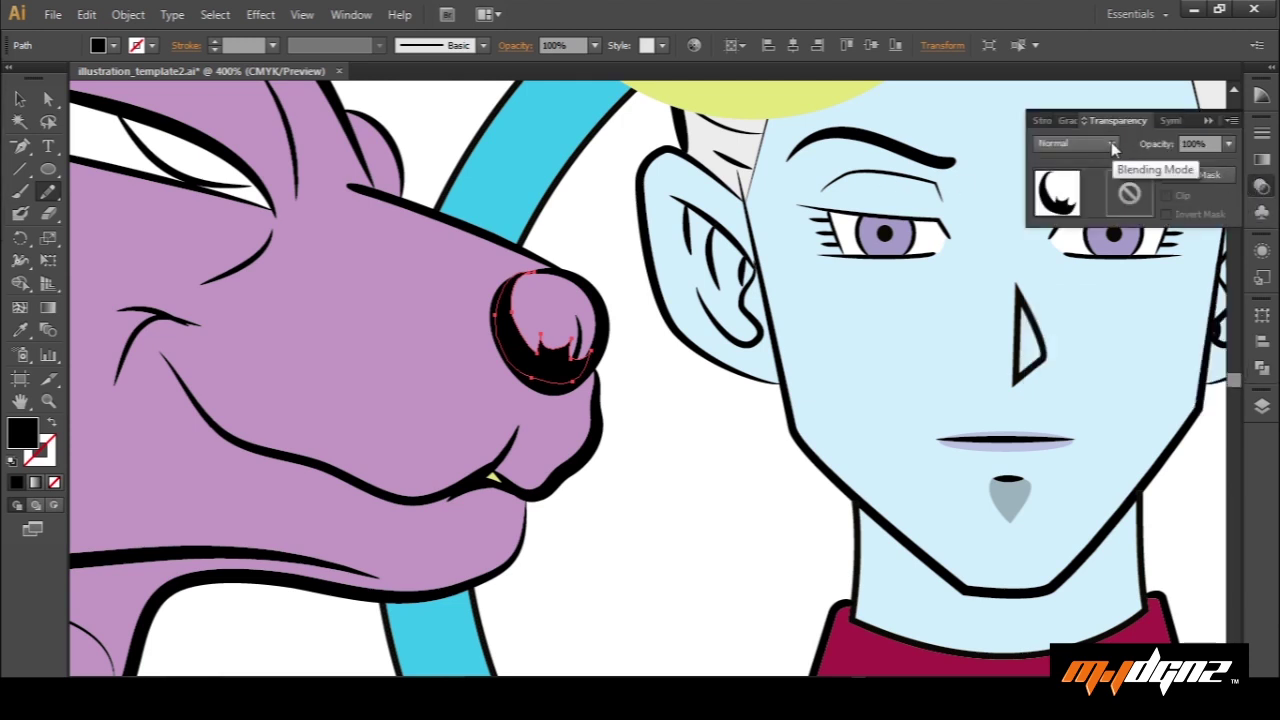
{"action": "left_click", "coordinate": [1112, 143]}
{"action": "left_click", "coordinate": [1088, 212]}
{"action": "key", "text": "Down"}
{"action": "key", "text": "Down"}
{"action": "left_click", "coordinate": [1230, 147]}
{"action": "left_click", "coordinate": [1220, 232]}
{"action": "key", "text": "v"}
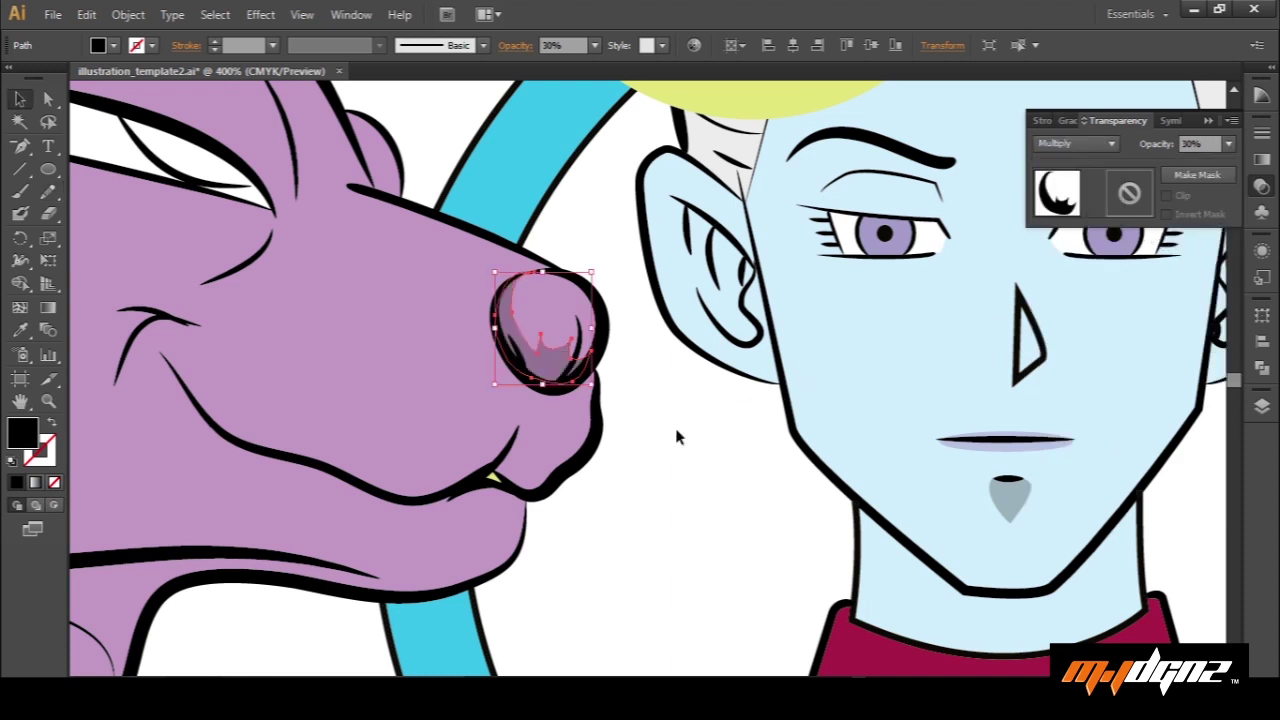
{"action": "left_click", "coordinate": [667, 395]}
{"action": "key", "text": "ctrl+minus"}
{"action": "key", "text": "ctrl+minus"}
{"action": "key", "text": "ctrl+minus"}
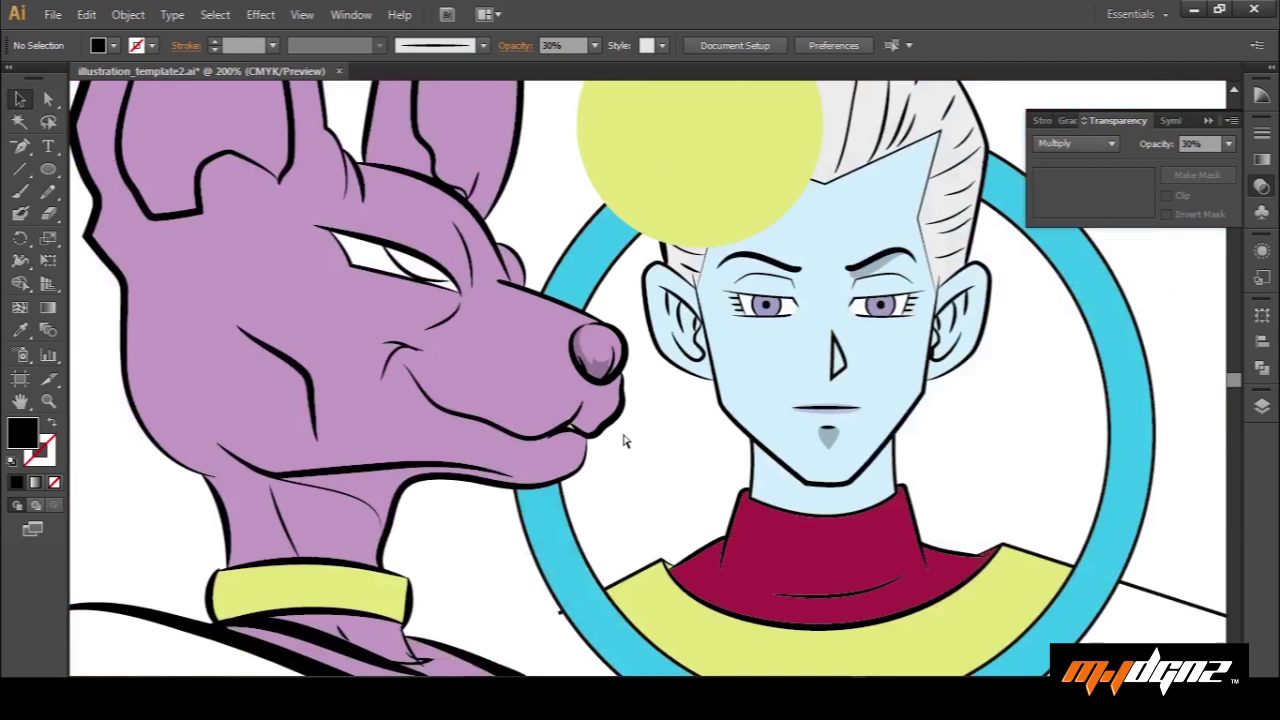
Draw a closed shadow shape across the purple character's jaw and upper neck, copy the nose shading onto it, and refine its edge
{"action": "key", "text": "ctrl+plus"}
{"action": "key", "text": "ctrl+plus"}
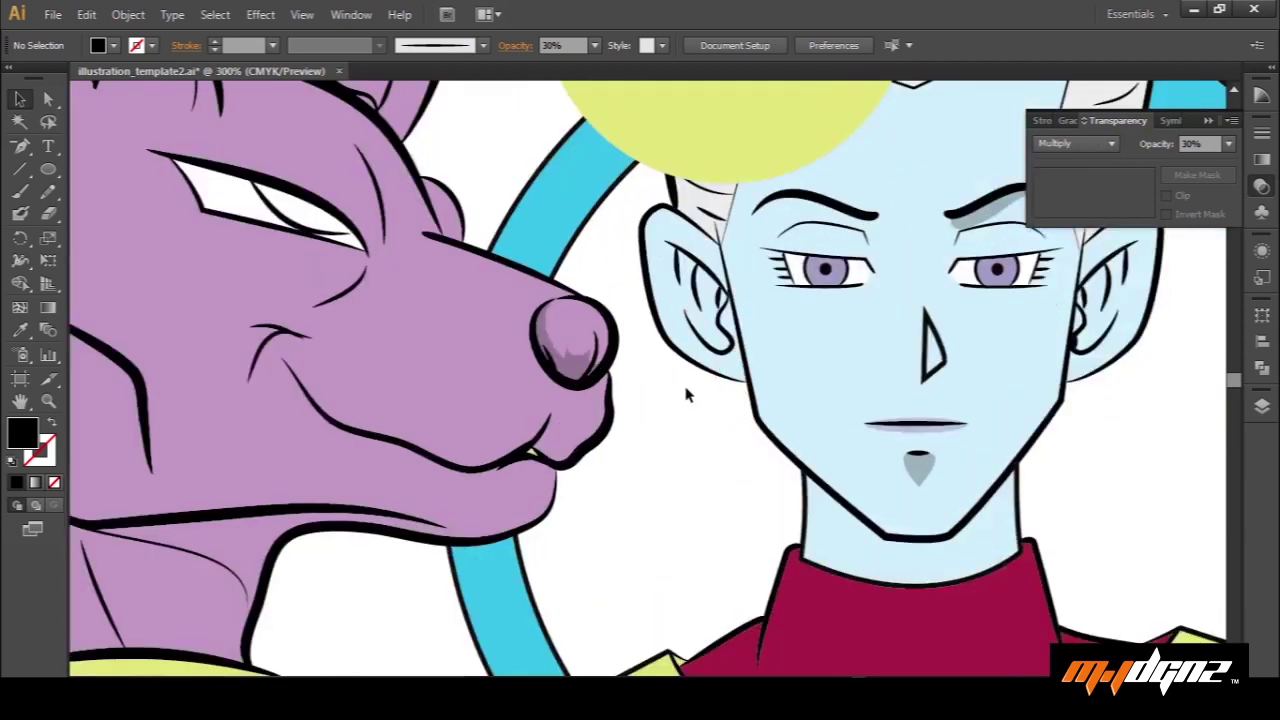
{"action": "left_click_drag", "start_coordinate": [605, 345], "coordinate": [763, 490]}
{"action": "left_click_drag", "start_coordinate": [598, 401], "coordinate": [684, 228]}
{"action": "left_click_drag", "start_coordinate": [702, 394], "coordinate": [630, 488]}
{"action": "left_click_drag", "start_coordinate": [591, 404], "coordinate": [637, 446]}
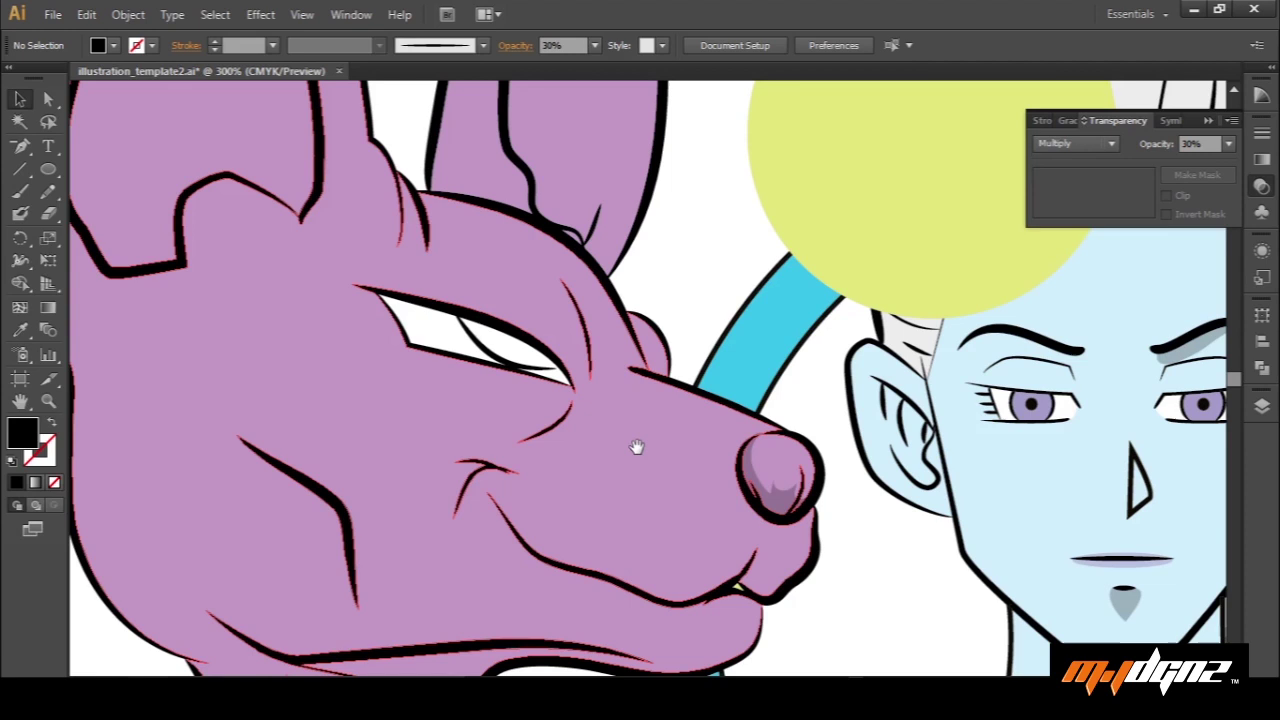
{"action": "mouse_move", "coordinate": [616, 492]}
{"action": "left_mouse_down"}
{"action": "mouse_move", "coordinate": [569, 449]}
{"action": "mouse_move", "coordinate": [596, 392]}
{"action": "left_mouse_up"}
{"action": "mouse_move", "coordinate": [680, 488]}
{"action": "left_mouse_down"}
{"action": "mouse_move", "coordinate": [460, 574]}
{"action": "mouse_move", "coordinate": [262, 533]}
{"action": "mouse_move", "coordinate": [325, 396]}
{"action": "mouse_move", "coordinate": [272, 202]}
{"action": "mouse_move", "coordinate": [448, 590]}
{"action": "mouse_move", "coordinate": [436, 373]}
{"action": "mouse_move", "coordinate": [710, 481]}
{"action": "left_mouse_up"}
{"action": "key", "text": "ctrl+z"}
{"action": "key", "text": "i"}
{"action": "left_click", "coordinate": [748, 386]}
{"action": "key", "text": "a"}
{"action": "left_click", "coordinate": [510, 590]}
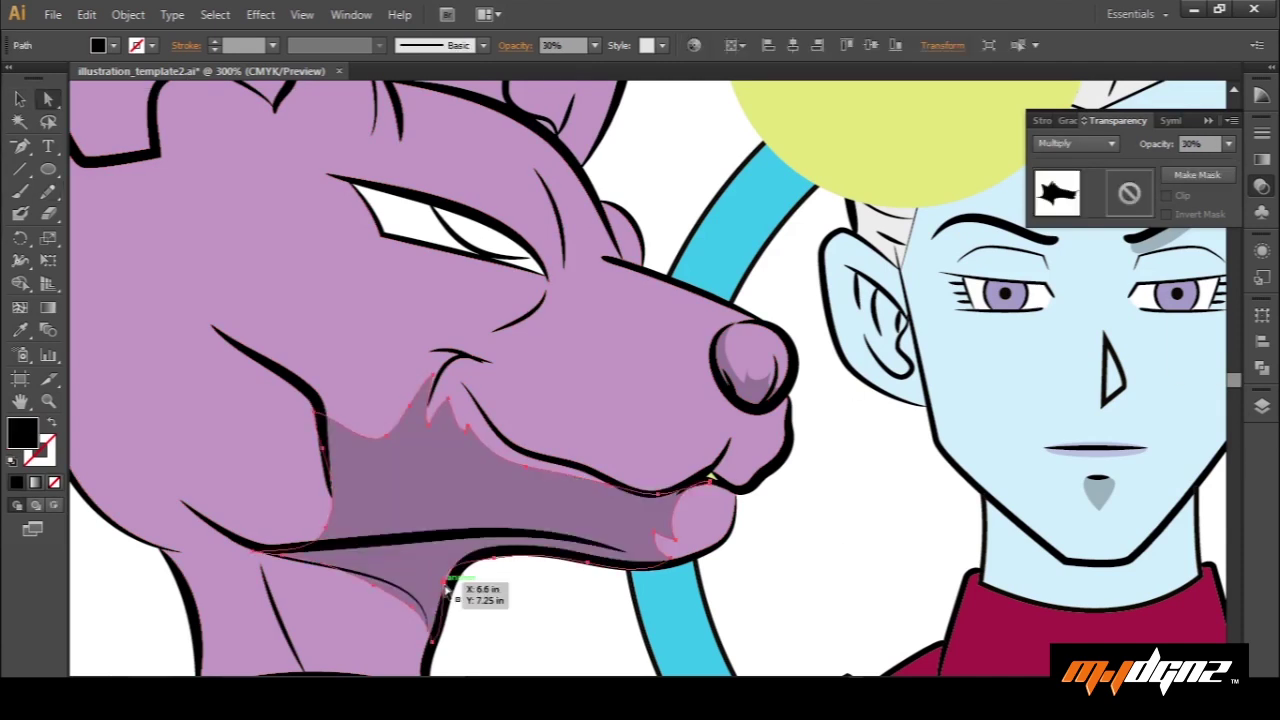
Draw a closed shadow shape over the back of the purple character's head and copy the existing shading onto it
{"action": "left_click_drag", "start_coordinate": [867, 470], "coordinate": [871, 549]}
{"action": "key", "text": "n"}
{"action": "mouse_move", "coordinate": [622, 340]}
{"action": "left_mouse_down"}
{"action": "mouse_move", "coordinate": [762, 396]}
{"action": "mouse_move", "coordinate": [622, 340]}
{"action": "mouse_move", "coordinate": [765, 421]}
{"action": "left_mouse_up"}
{"action": "key", "text": "v"}
{"action": "key", "text": "ctrl+z"}
{"action": "key", "text": "n"}
{"action": "mouse_move", "coordinate": [143, 127]}
{"action": "left_mouse_down"}
{"action": "mouse_move", "coordinate": [272, 195]}
{"action": "mouse_move", "coordinate": [440, 600]}
{"action": "mouse_move", "coordinate": [124, 292]}
{"action": "mouse_move", "coordinate": [143, 127]}
{"action": "left_mouse_up"}
{"action": "key", "text": "i"}
{"action": "left_click", "coordinate": [590, 545]}
Draw another shadow shape over the cheek and under-eye area and match it to the existing shading
{"action": "key", "text": "n"}
{"action": "mouse_move", "coordinate": [397, 303]}
{"action": "left_mouse_down"}
{"action": "mouse_move", "coordinate": [457, 337]}
{"action": "mouse_move", "coordinate": [397, 292]}
{"action": "left_mouse_up"}
{"action": "key", "text": "i"}
{"action": "left_click", "coordinate": [457, 545]}
{"action": "key", "text": "v"}
{"action": "left_click", "coordinate": [376, 427]}
{"action": "left_click", "coordinate": [1262, 368]}
Add freehand shadows around the purple character's eye and brow and refine their outlines
{"action": "key", "text": "n"}
{"action": "mouse_move", "coordinate": [405, 463]}
{"action": "left_mouse_down"}
{"action": "mouse_move", "coordinate": [280, 416]}
{"action": "mouse_move", "coordinate": [400, 405]}
{"action": "left_mouse_up"}
{"action": "left_click_drag", "start_coordinate": [521, 257], "coordinate": [522, 541]}
{"action": "left_click_drag", "start_coordinate": [486, 360], "coordinate": [426, 311]}
{"action": "key", "text": "n"}
{"action": "mouse_move", "coordinate": [358, 424]}
{"action": "left_mouse_down"}
{"action": "mouse_move", "coordinate": [348, 433]}
{"action": "mouse_move", "coordinate": [356, 423]}
{"action": "left_mouse_up"}
{"action": "key", "text": "shift+e"}
{"action": "left_click_drag", "start_coordinate": [400, 430], "coordinate": [546, 403]}
{"action": "left_click_drag", "start_coordinate": [458, 387], "coordinate": [488, 433]}
{"action": "key", "text": "v"}
{"action": "left_click_drag", "start_coordinate": [543, 430], "coordinate": [531, 426]}
{"action": "mouse_move", "coordinate": [672, 375]}
{"action": "left_mouse_down"}
{"action": "mouse_move", "coordinate": [588, 398]}
{"action": "mouse_move", "coordinate": [637, 432]}
{"action": "left_mouse_up"}
{"action": "left_click", "coordinate": [594, 366]}
Extend the shading with shadow shapes on the forehead and at the base of the front ear
{"action": "key", "text": "a"}
{"action": "left_click", "coordinate": [524, 519]}
{"action": "key", "text": "v"}
{"action": "left_click_drag", "start_coordinate": [524, 519], "coordinate": [481, 386]}
{"action": "key", "text": "n"}
{"action": "left_click_drag", "start_coordinate": [396, 332], "coordinate": [410, 381]}
{"action": "key", "text": "v"}
{"action": "left_click", "coordinate": [578, 343]}
{"action": "mouse_move", "coordinate": [578, 343]}
{"action": "left_mouse_down"}
{"action": "mouse_move", "coordinate": [557, 414]}
{"action": "mouse_move", "coordinate": [498, 445]}
{"action": "mouse_move", "coordinate": [542, 583]}
{"action": "left_mouse_up"}
Draw a closed shadow shape along the muzzle, from below the inner eye corner to the mouth
{"action": "key", "text": "n"}
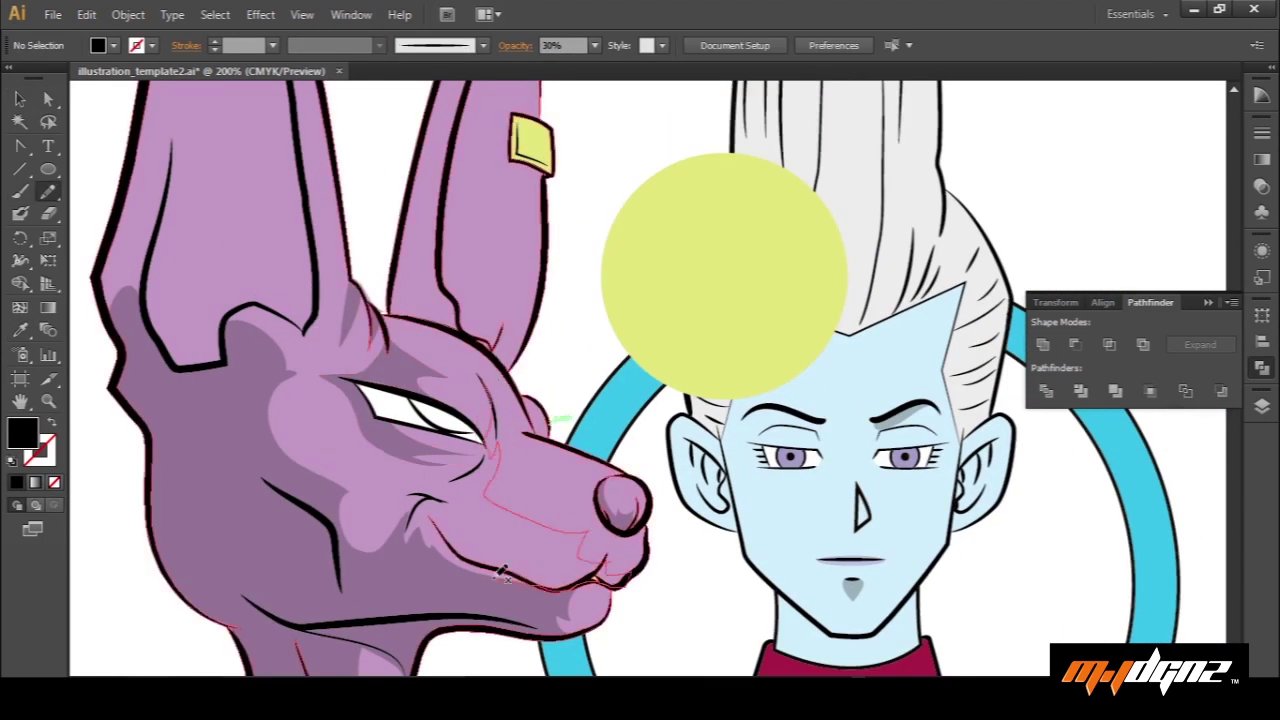
{"action": "left_click_drag", "start_coordinate": [489, 460], "coordinate": [497, 443]}
{"action": "key", "text": "v"}
{"action": "left_click_drag", "start_coordinate": [556, 559], "coordinate": [537, 434]}
{"action": "key", "text": "n"}
{"action": "left_click_drag", "start_coordinate": [531, 290], "coordinate": [538, 468]}
{"action": "key", "text": "v"}
{"action": "key", "text": "ctrl+minus"}
{"action": "key", "text": "ctrl+minus"}
{"action": "key", "text": "ctrl+plus"}
Draw the remaining shadow shapes on the purple character's front ear and adjust their outlines
{"action": "key", "text": "n"}
{"action": "left_click_drag", "start_coordinate": [487, 506], "coordinate": [504, 562]}
{"action": "key", "text": "shift+v"}
{"action": "left_click_drag", "start_coordinate": [478, 546], "coordinate": [387, 229]}
{"action": "key", "text": "ctrl+shift+a"}
{"action": "key", "text": "n"}
{"action": "key", "text": "v"}
{"action": "mouse_move", "coordinate": [474, 546]}
{"action": "left_mouse_down"}
{"action": "mouse_move", "coordinate": [471, 380]}
{"action": "mouse_move", "coordinate": [466, 531]}
{"action": "left_mouse_up"}
{"action": "key", "text": "shift+c"}
{"action": "left_click", "coordinate": [378, 214]}
{"action": "key", "text": "a"}
{"action": "key", "text": "ctrl+shift+a"}
Draw closed shadow shapes on the purple character's rear ear, inside it and along its outer edge, and refine the anchors at its base
{"action": "left_click_drag", "start_coordinate": [590, 320], "coordinate": [503, 220]}
{"action": "key", "text": "n"}
{"action": "mouse_move", "coordinate": [474, 300]}
{"action": "left_mouse_down"}
{"action": "mouse_move", "coordinate": [500, 365]}
{"action": "mouse_move", "coordinate": [472, 302]}
{"action": "left_mouse_up"}
{"action": "key", "text": "a"}
{"action": "key", "text": "ctrl+shift+a"}
{"action": "key", "text": "n"}
{"action": "mouse_move", "coordinate": [485, 153]}
{"action": "left_mouse_down"}
{"action": "mouse_move", "coordinate": [428, 450]}
{"action": "mouse_move", "coordinate": [485, 149]}
{"action": "left_mouse_up"}
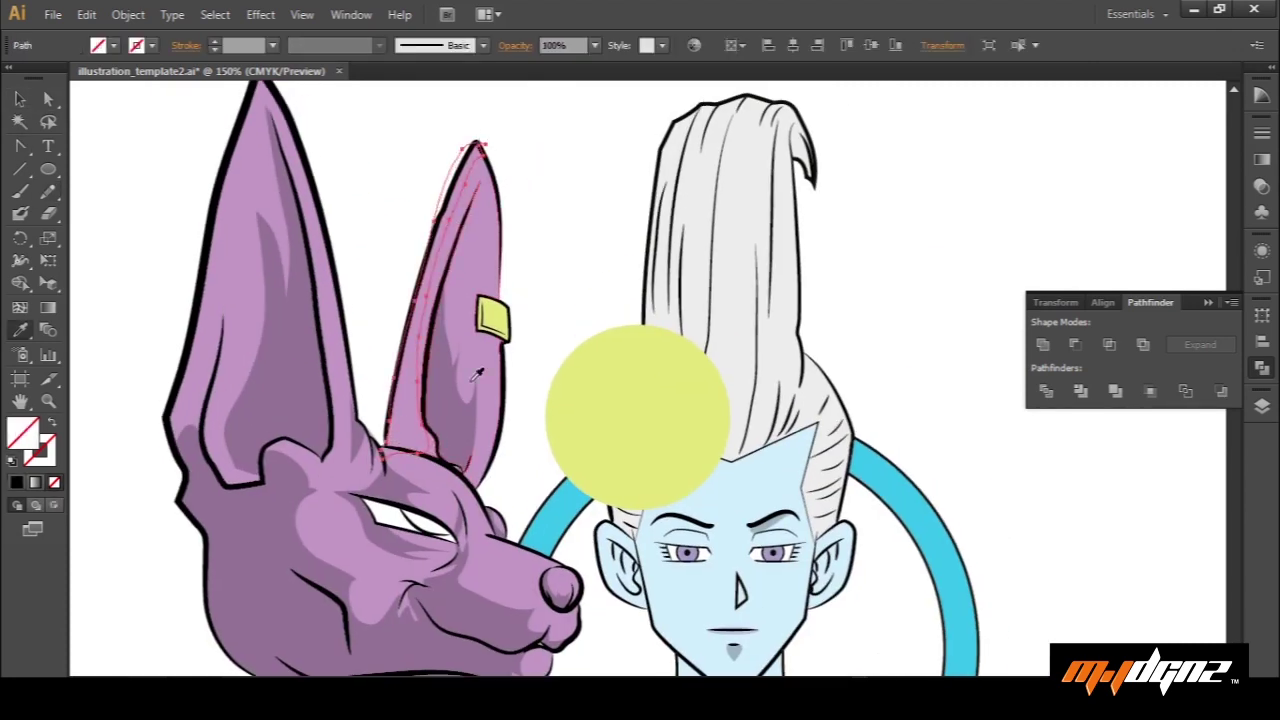
{"action": "key", "text": "v"}
{"action": "key", "text": "ctrl+shift+a"}
{"action": "key", "text": "shift+c"}
{"action": "left_click", "coordinate": [422, 453]}
{"action": "key", "text": "ctrl+shift+a"}
Draw another freehand shadow near the base of the purple character's front ear and adjust its outline points
{"action": "left_click", "coordinate": [326, 400]}
{"action": "key", "text": "a"}
{"action": "left_click", "coordinate": [326, 341]}
{"action": "scroll", "coordinate": [326, 343], "scroll_direction": "down", "scroll_amount": 1}
{"action": "scroll", "coordinate": [321, 557], "scroll_direction": "up", "scroll_amount": 2}
{"action": "key", "text": "n"}
{"action": "mouse_move", "coordinate": [362, 523]}
{"action": "left_mouse_down"}
{"action": "mouse_move", "coordinate": [416, 546]}
{"action": "mouse_move", "coordinate": [357, 560]}
{"action": "mouse_move", "coordinate": [362, 523]}
{"action": "left_mouse_up"}
{"action": "key", "text": "a"}
{"action": "left_click", "coordinate": [508, 606]}
{"action": "left_click_drag", "start_coordinate": [508, 606], "coordinate": [544, 602]}
{"action": "key", "text": "v"}
{"action": "key", "text": "ctrl+shift+a"}
Draw a shadow from the front ear's base toward the brow, unite it with the adjoining shadow and clean up the joined outline
{"action": "scroll", "coordinate": [480, 579], "scroll_direction": "down", "scroll_amount": 2}
{"action": "key", "text": "n"}
{"action": "key", "text": "ctrl+plus"}
{"action": "key", "text": "ctrl+plus"}
{"action": "key", "text": "ctrl+plus"}
{"action": "mouse_move", "coordinate": [551, 430]}
{"action": "left_mouse_down"}
{"action": "mouse_move", "coordinate": [397, 465]}
{"action": "mouse_move", "coordinate": [530, 485]}
{"action": "mouse_move", "coordinate": [552, 536]}
{"action": "left_mouse_up"}
{"action": "key", "text": "v"}
{"action": "left_click", "coordinate": [1042, 346]}
{"action": "key", "text": "ctrl+shift+a"}
{"action": "key", "text": "a"}
{"action": "left_click", "coordinate": [554, 538]}
{"action": "key", "text": "shift+c"}
{"action": "key", "text": "a"}
{"action": "left_click", "coordinate": [390, 314]}
{"action": "key", "text": "shift+e"}
{"action": "left_click", "coordinate": [510, 446]}
{"action": "key", "text": "ctrl+shift+a"}
Draw a shadow below the earring inside the rear ear and reshape its outline down to the ear's base
{"action": "key", "text": "ctrl+minus"}
{"action": "key", "text": "ctrl+minus"}
{"action": "left_click_drag", "start_coordinate": [677, 429], "coordinate": [514, 526]}
{"action": "key", "text": "ctrl+plus"}
{"action": "key", "text": "ctrl+plus"}
{"action": "key", "text": "n"}
{"action": "left_click_drag", "start_coordinate": [405, 345], "coordinate": [482, 408]}
{"action": "mouse_move", "coordinate": [338, 298]}
{"action": "left_mouse_down"}
{"action": "mouse_move", "coordinate": [404, 395]}
{"action": "mouse_move", "coordinate": [345, 302]}
{"action": "left_mouse_up"}
{"action": "mouse_move", "coordinate": [368, 330]}
{"action": "left_mouse_down"}
{"action": "mouse_move", "coordinate": [440, 382]}
{"action": "mouse_move", "coordinate": [386, 268]}
{"action": "left_mouse_up"}
{"action": "key", "text": "a"}
{"action": "left_click", "coordinate": [375, 331]}
{"action": "left_click", "coordinate": [383, 420]}
{"action": "left_click_drag", "start_coordinate": [396, 478], "coordinate": [413, 479]}
{"action": "left_click_drag", "start_coordinate": [400, 628], "coordinate": [400, 646]}
{"action": "key", "text": "shift+c"}
{"action": "key", "text": "v"}
{"action": "key", "text": "ctrl+shift+a"}
{"action": "key", "text": "ctrl+minus"}
{"action": "key", "text": "ctrl+minus"}
{"action": "key", "text": "ctrl+minus"}
{"action": "mouse_move", "coordinate": [643, 384]}
{"action": "left_mouse_down"}
{"action": "mouse_move", "coordinate": [476, 327]}
{"action": "mouse_move", "coordinate": [506, 277]}
{"action": "left_mouse_up"}
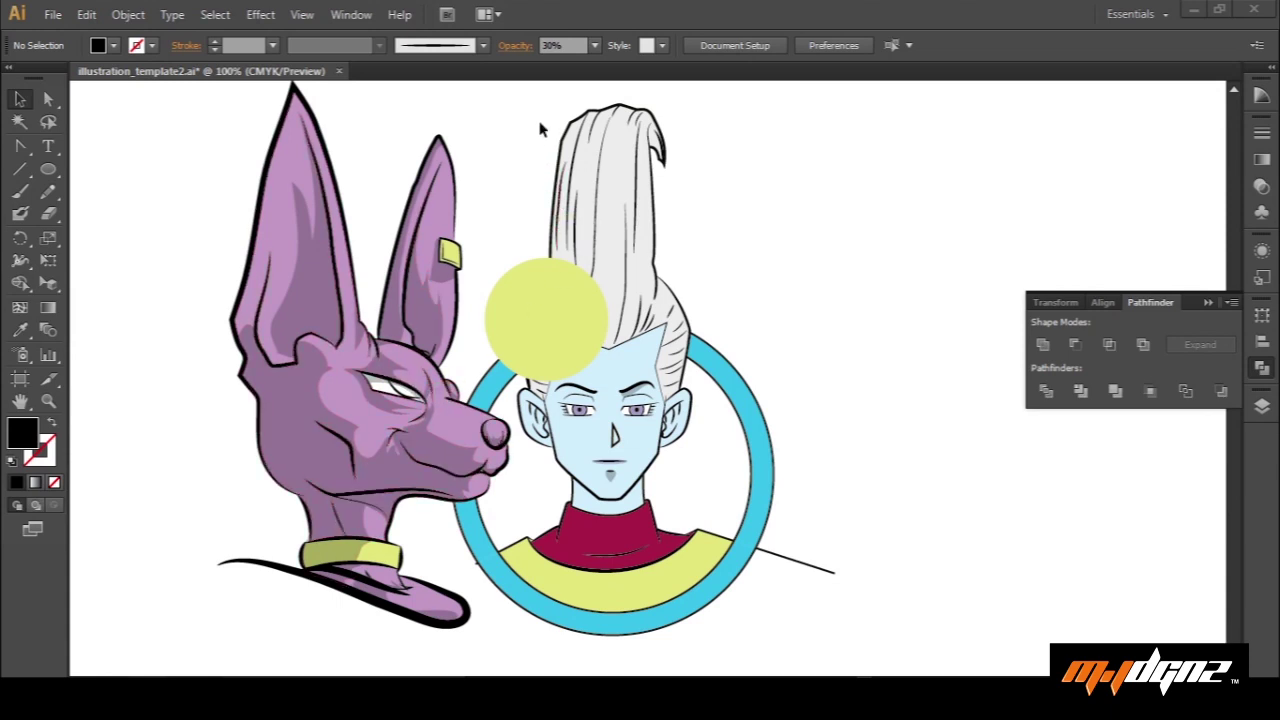
{"action": "key", "text": "space"}
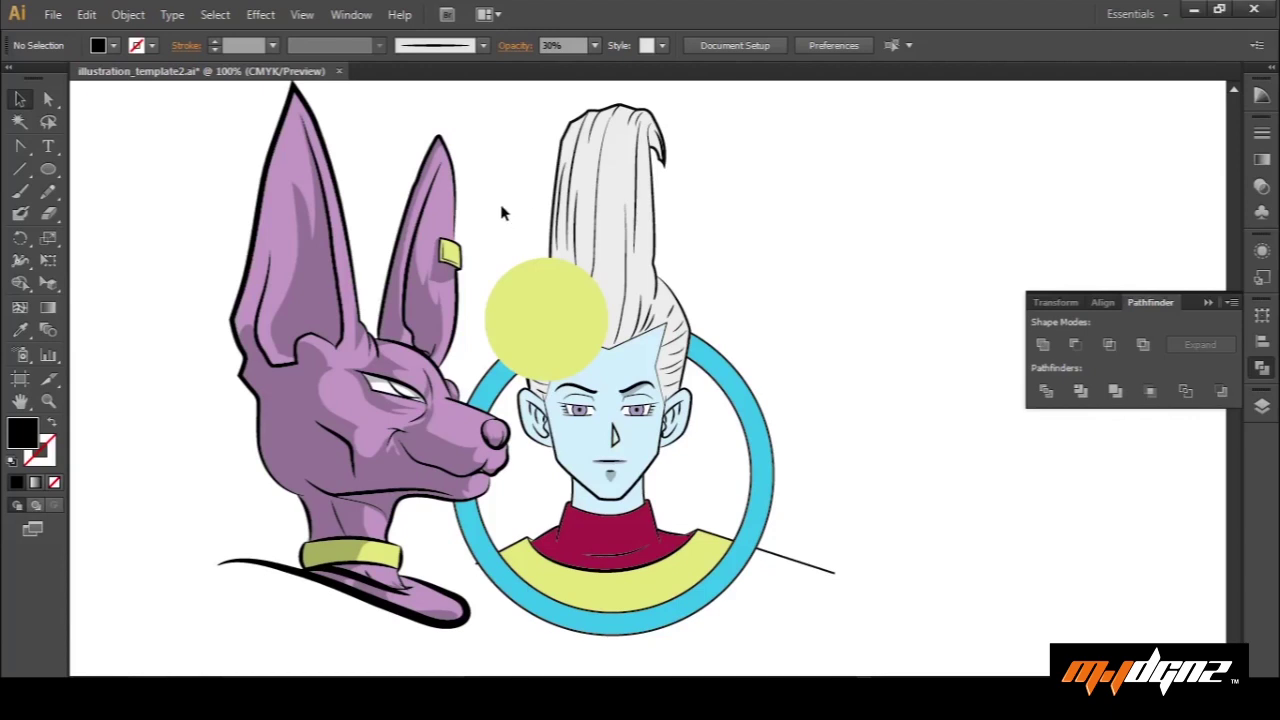
{"action": "key", "text": "space"}
{"action": "left_click_drag", "start_coordinate": [490, 206], "coordinate": [495, 238]}
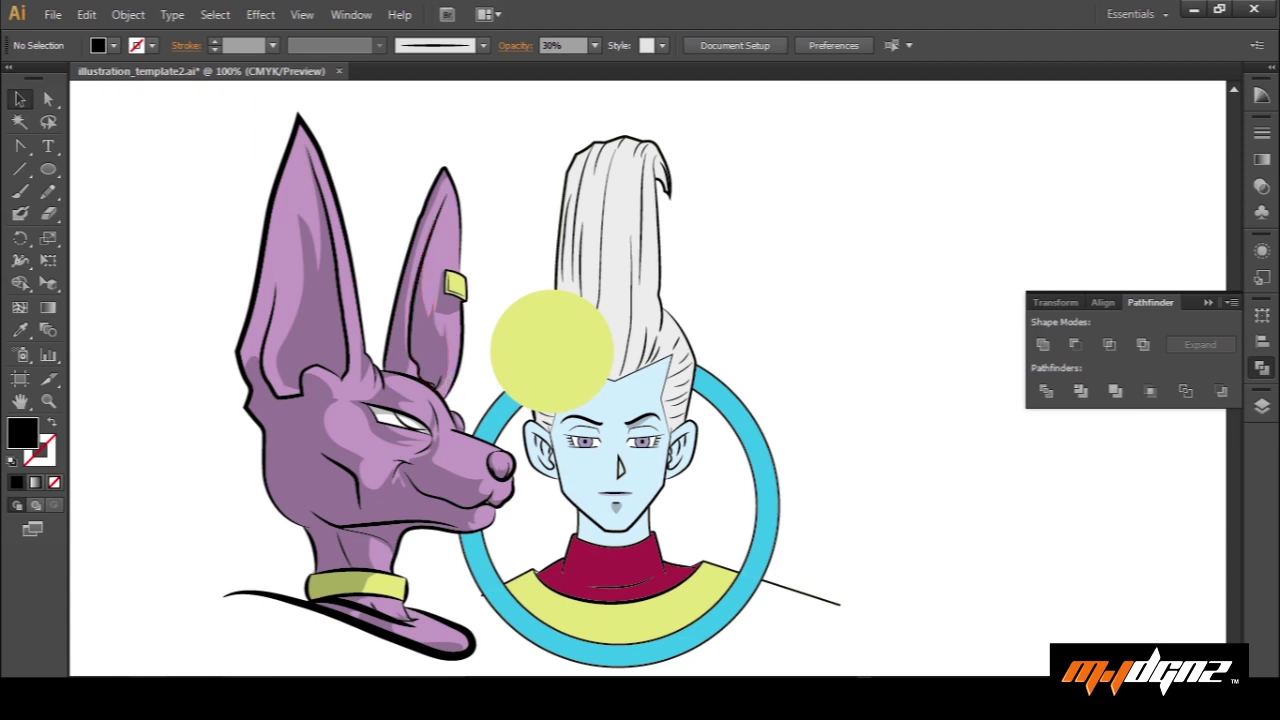
Erase the large shadow's edge along the rear outline, from the front ear down the back of the head to the neck
{"action": "scroll", "coordinate": [296, 305], "scroll_direction": "up", "scroll_amount": 2}
{"action": "key", "text": "a"}
{"action": "left_click_drag", "start_coordinate": [208, 408], "coordinate": [203, 403]}
{"action": "mouse_move", "coordinate": [242, 525]}
{"action": "left_mouse_down"}
{"action": "mouse_move", "coordinate": [200, 354]}
{"action": "mouse_move", "coordinate": [180, 352]}
{"action": "left_mouse_up"}
{"action": "key", "text": "shift+e"}
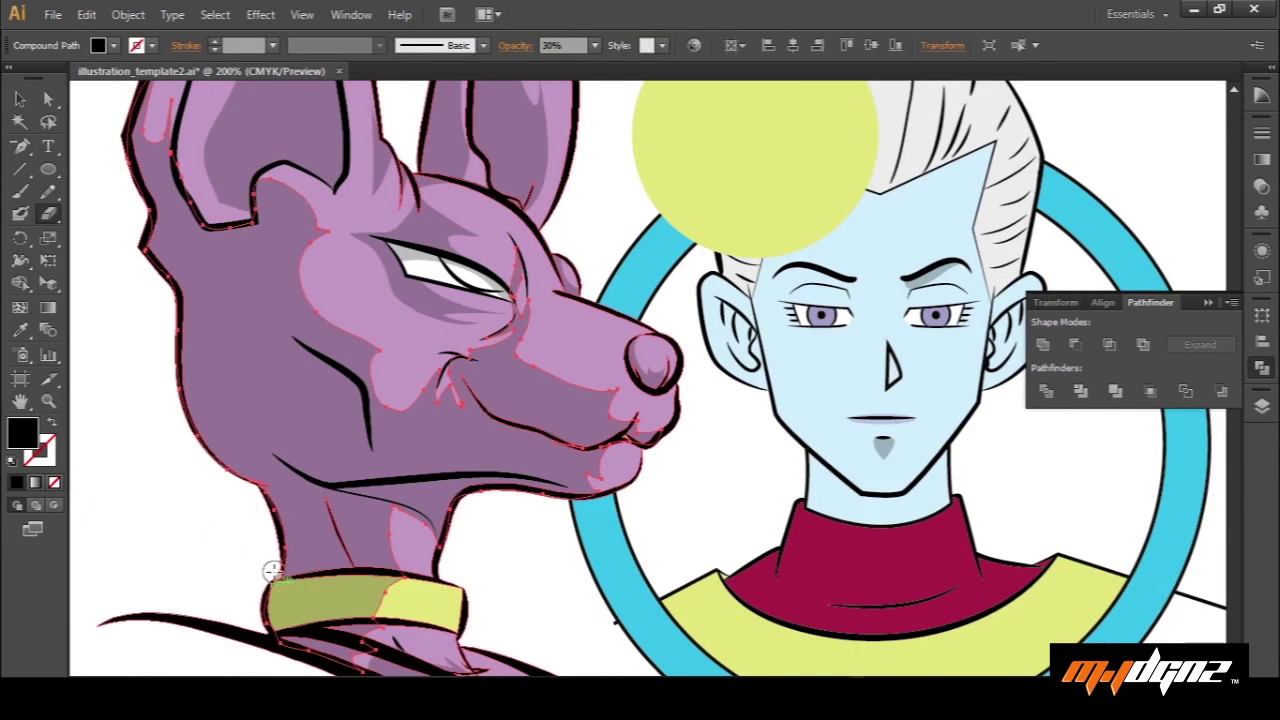
{"action": "scroll", "coordinate": [138, 145], "scroll_direction": "up", "scroll_amount": 1}
{"action": "mouse_move", "coordinate": [130, 150]}
{"action": "left_mouse_down"}
{"action": "mouse_move", "coordinate": [182, 407]}
{"action": "mouse_move", "coordinate": [311, 545]}
{"action": "mouse_move", "coordinate": [343, 560]}
{"action": "mouse_move", "coordinate": [168, 418]}
{"action": "mouse_move", "coordinate": [264, 567]}
{"action": "left_mouse_up"}
Draw a second, overlapping shadow layer along the purple character's jaw and neck to deepen the shading there
{"action": "key", "text": "shift+e"}
{"action": "key", "text": "v"}
{"action": "left_click", "coordinate": [140, 180]}
{"action": "key", "text": "n"}
{"action": "mouse_move", "coordinate": [366, 417]}
{"action": "left_mouse_down"}
{"action": "mouse_move", "coordinate": [330, 465]}
{"action": "mouse_move", "coordinate": [262, 454]}
{"action": "left_mouse_up"}
{"action": "key", "text": "ctrl+shift+a"}
{"action": "mouse_move", "coordinate": [600, 546]}
{"action": "left_mouse_down"}
{"action": "mouse_move", "coordinate": [329, 471]}
{"action": "mouse_move", "coordinate": [493, 526]}
{"action": "mouse_move", "coordinate": [538, 524]}
{"action": "left_mouse_up"}
{"action": "key", "text": "v"}
{"action": "left_click", "coordinate": [443, 664]}
{"action": "left_click_drag", "start_coordinate": [443, 530], "coordinate": [505, 538]}
{"action": "mouse_move", "coordinate": [393, 384]}
{"action": "left_mouse_down"}
{"action": "mouse_move", "coordinate": [423, 434]}
{"action": "mouse_move", "coordinate": [461, 434]}
{"action": "left_mouse_up"}
Undo the first stroke and layer darker freehand shadow shapes inside the purple character's ears
{"action": "key", "text": "n"}
{"action": "mouse_move", "coordinate": [343, 285]}
{"action": "left_mouse_down"}
{"action": "mouse_move", "coordinate": [295, 417]}
{"action": "mouse_move", "coordinate": [355, 409]}
{"action": "mouse_move", "coordinate": [346, 310]}
{"action": "left_mouse_up"}
{"action": "key", "text": "ctrl+z"}
{"action": "left_click_drag", "start_coordinate": [328, 369], "coordinate": [400, 260]}
{"action": "mouse_move", "coordinate": [428, 305]}
{"action": "left_mouse_down"}
{"action": "mouse_move", "coordinate": [443, 390]}
{"action": "mouse_move", "coordinate": [347, 428]}
{"action": "left_mouse_up"}
{"action": "mouse_move", "coordinate": [614, 373]}
{"action": "left_mouse_down"}
{"action": "mouse_move", "coordinate": [474, 383]}
{"action": "mouse_move", "coordinate": [448, 438]}
{"action": "left_mouse_up"}
{"action": "key", "text": "a"}
{"action": "key", "text": "v"}
{"action": "left_click", "coordinate": [543, 334]}
Add the remaining darker shadow accents on the purple character's cheek and neck
{"action": "key", "text": "ctrl+minus"}
{"action": "left_click_drag", "start_coordinate": [543, 400], "coordinate": [459, 222]}
{"action": "key", "text": "n"}
{"action": "key", "text": "ctrl+plus"}
{"action": "key", "text": "ctrl+plus"}
{"action": "left_click_drag", "start_coordinate": [166, 266], "coordinate": [406, 491]}
{"action": "left_click_drag", "start_coordinate": [281, 478], "coordinate": [311, 474]}
{"action": "key", "text": "v"}
{"action": "key", "text": "ctrl+minus"}
{"action": "key", "text": "ctrl+minus"}
{"action": "key", "text": "ctrl+minus"}
{"action": "left_click", "coordinate": [794, 383]}
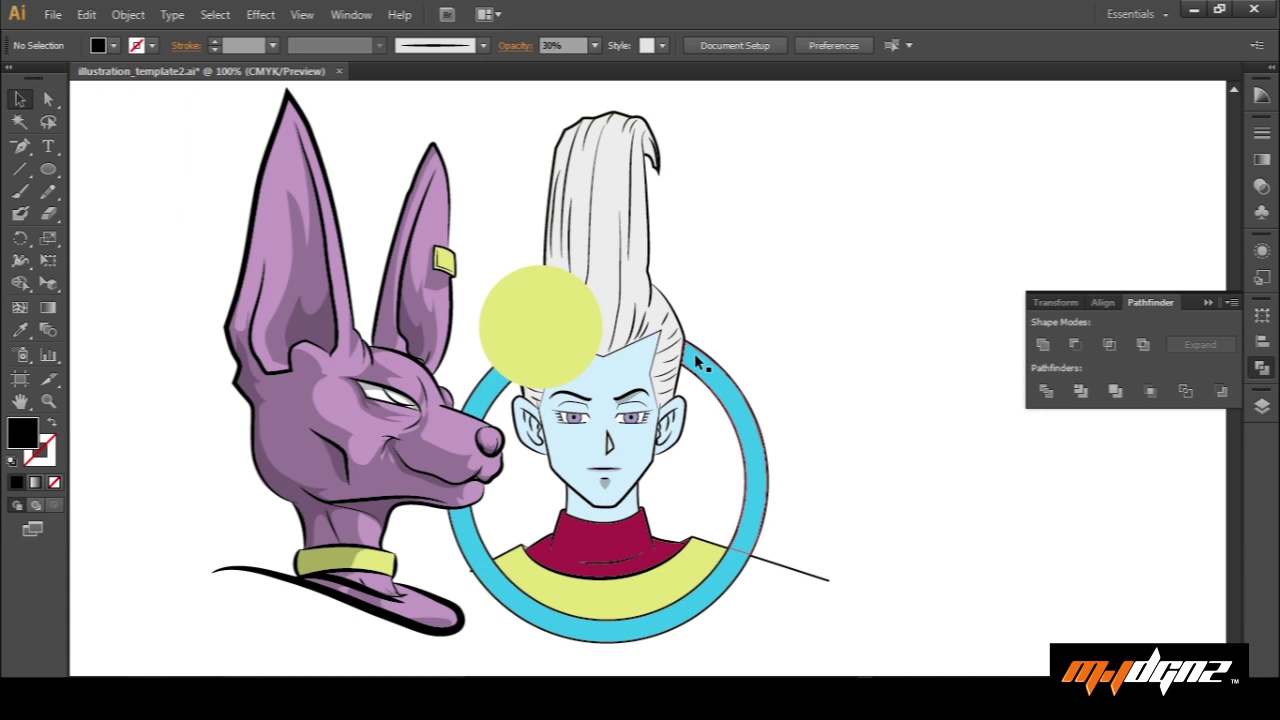
Draw a freehand highlight along the bridge of the snout, filled white and set to Overlay at 60% opacity
{"action": "left_click_drag", "start_coordinate": [697, 362], "coordinate": [697, 380]}
{"action": "left_click_drag", "start_coordinate": [691, 310], "coordinate": [326, 572]}
{"action": "left_click_drag", "start_coordinate": [506, 323], "coordinate": [457, 373]}
{"action": "key", "text": "n"}
{"action": "left_click_drag", "start_coordinate": [500, 414], "coordinate": [629, 388]}
{"action": "key", "text": "v"}
{"action": "key", "text": "ctrl+plus"}
{"action": "left_click", "coordinate": [560, 390]}
Draw white highlight shapes with the same Overlay 60% style on the purple character's nose and upper lip
{"action": "left_click", "coordinate": [737, 409]}
{"action": "left_click_drag", "start_coordinate": [737, 409], "coordinate": [798, 353]}
{"action": "key", "text": "n"}
{"action": "left_click_drag", "start_coordinate": [738, 388], "coordinate": [798, 415]}
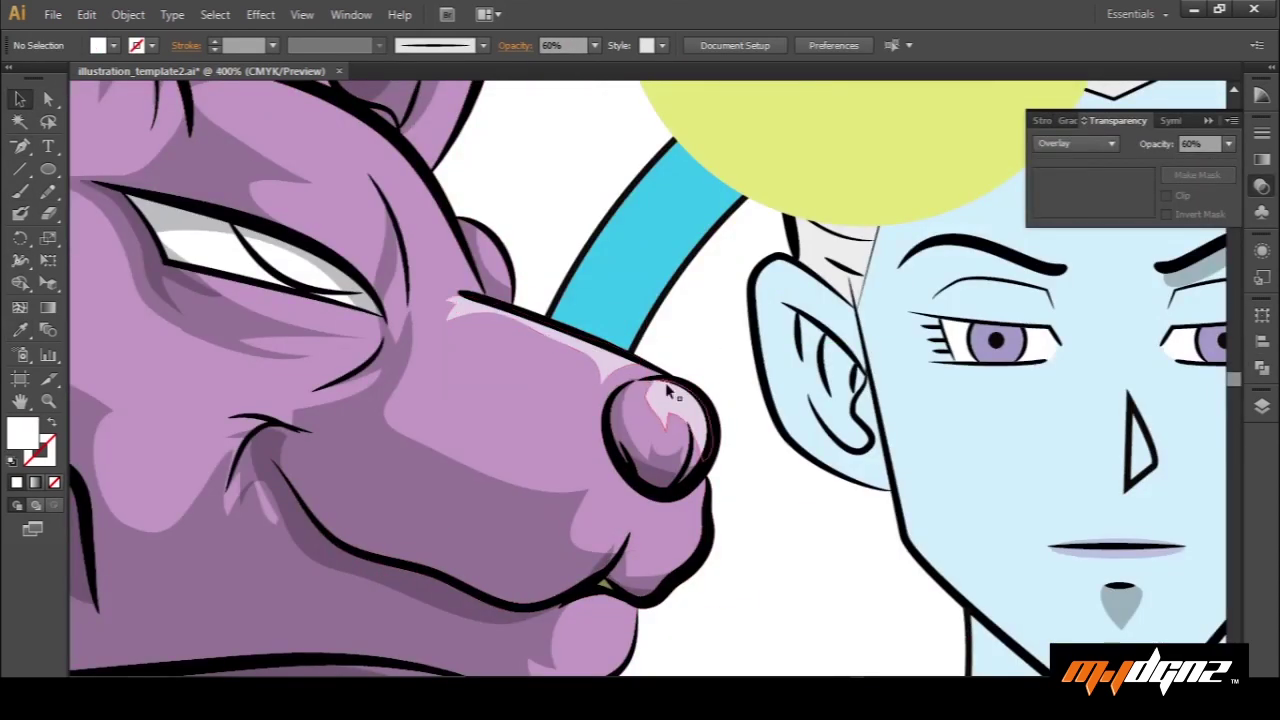
{"action": "mouse_move", "coordinate": [786, 378]}
{"action": "left_mouse_down"}
{"action": "mouse_move", "coordinate": [775, 445]}
{"action": "mouse_move", "coordinate": [806, 362]}
{"action": "left_mouse_up"}
{"action": "mouse_move", "coordinate": [748, 470]}
{"action": "left_mouse_down"}
{"action": "mouse_move", "coordinate": [771, 394]}
{"action": "mouse_move", "coordinate": [758, 402]}
{"action": "left_mouse_up"}
Draw freehand highlights on the forehead and above the eye, copying the snout highlight's white Overlay style
{"action": "left_click_drag", "start_coordinate": [600, 150], "coordinate": [777, 430]}
{"action": "key", "text": "n"}
{"action": "mouse_move", "coordinate": [586, 285]}
{"action": "left_mouse_down"}
{"action": "mouse_move", "coordinate": [680, 340]}
{"action": "mouse_move", "coordinate": [586, 285]}
{"action": "left_mouse_up"}
{"action": "mouse_move", "coordinate": [684, 352]}
{"action": "left_mouse_down"}
{"action": "mouse_move", "coordinate": [660, 305]}
{"action": "mouse_move", "coordinate": [673, 410]}
{"action": "left_mouse_up"}
{"action": "left_click_drag", "start_coordinate": [624, 241], "coordinate": [626, 243]}
{"action": "key", "text": "i"}
{"action": "left_click", "coordinate": [651, 380]}
Draw a freehand highlight on the purple character's cheek, copying the white Overlay 60% style from an existing highlight
{"action": "left_click_drag", "start_coordinate": [651, 380], "coordinate": [599, 346]}
{"action": "left_click_drag", "start_coordinate": [405, 533], "coordinate": [420, 526]}
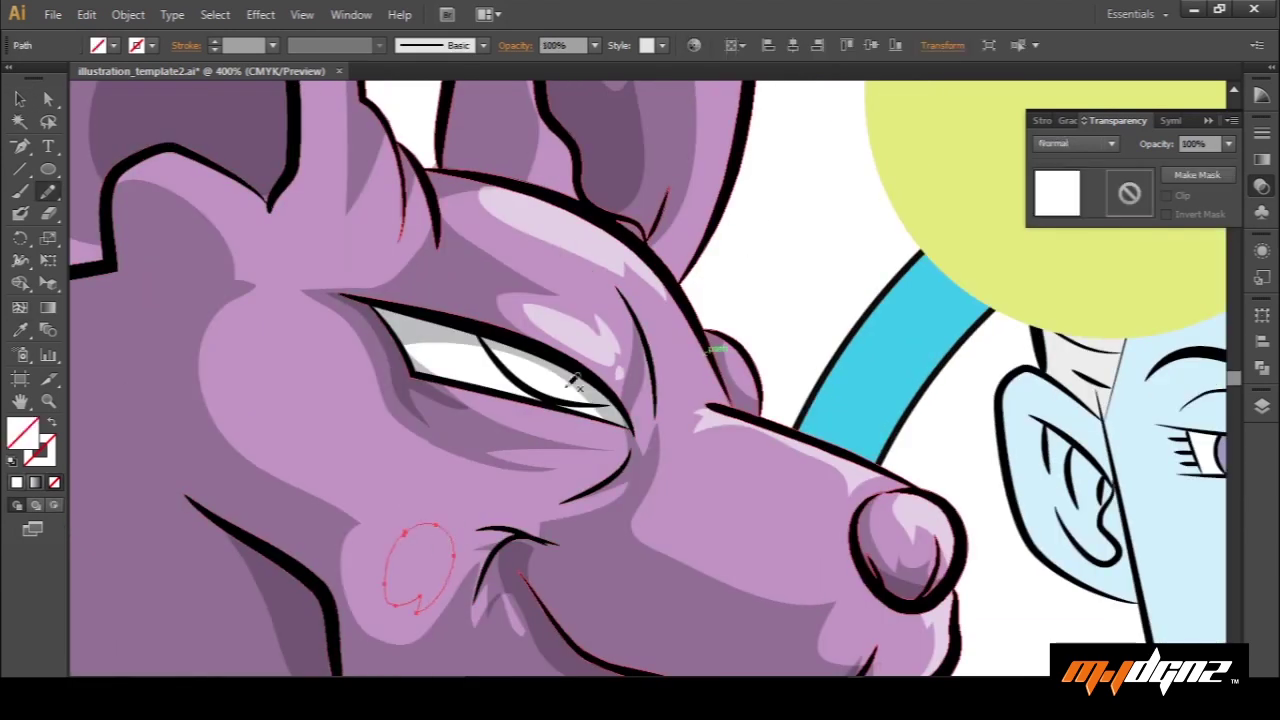
{"action": "left_click", "coordinate": [592, 340]}
{"action": "key", "text": "v"}
{"action": "left_click", "coordinate": [769, 278]}
Draw more freehand highlights on the purple character's temple and lower face in the white Overlay 60% style
{"action": "key", "text": "n"}
{"action": "left_click_drag", "start_coordinate": [297, 306], "coordinate": [292, 303]}
{"action": "left_click_drag", "start_coordinate": [400, 252], "coordinate": [386, 450]}
{"action": "key", "text": "v"}
{"action": "key", "text": "ctrl+minus"}
{"action": "key", "text": "ctrl+minus"}
{"action": "mouse_move", "coordinate": [742, 418]}
{"action": "left_mouse_down"}
{"action": "mouse_move", "coordinate": [585, 390]}
{"action": "mouse_move", "coordinate": [565, 306]}
{"action": "left_mouse_up"}
{"action": "key", "text": "ctrl+minus"}
{"action": "key", "text": "n"}
{"action": "left_click_drag", "start_coordinate": [435, 522], "coordinate": [430, 530]}
{"action": "mouse_move", "coordinate": [458, 568]}
{"action": "left_mouse_down"}
{"action": "mouse_move", "coordinate": [458, 488]}
{"action": "mouse_move", "coordinate": [455, 555]}
{"action": "mouse_move", "coordinate": [453, 512]}
{"action": "left_mouse_up"}
{"action": "key", "text": "i"}
{"action": "left_click", "coordinate": [599, 312]}
Draw a long highlight along the front edge of the large ear in white Overlay at 60% and trim it
{"action": "left_click_drag", "start_coordinate": [581, 110], "coordinate": [588, 410]}
{"action": "key", "text": "l"}
{"action": "left_click_drag", "start_coordinate": [344, 214], "coordinate": [357, 486]}
{"action": "key", "text": "shift+e"}
{"action": "key", "text": "i"}
{"action": "left_click_drag", "start_coordinate": [400, 414], "coordinate": [360, 311]}
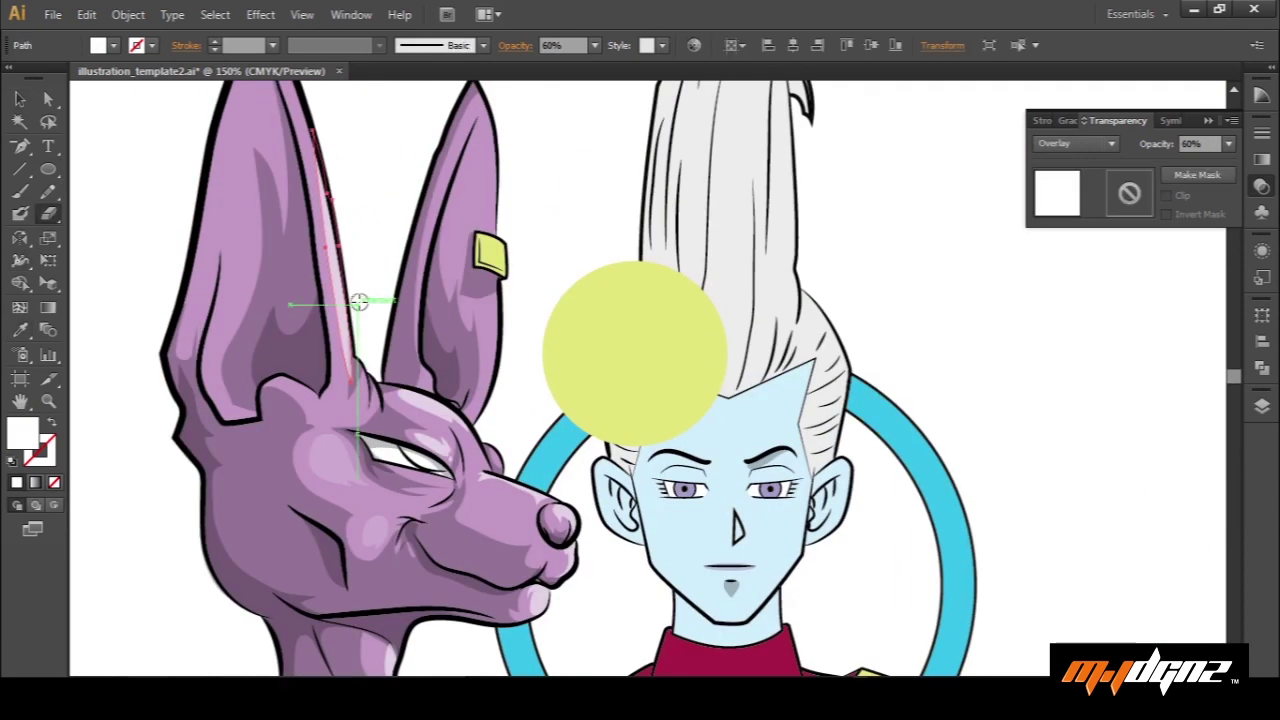
Select the black outline group and erase excess artwork around the purple character's mouth and chin
{"action": "key", "text": "v"}
{"action": "key", "text": "ctrl+minus"}
{"action": "key", "text": "ctrl+equal"}
{"action": "left_click", "coordinate": [440, 478]}
{"action": "key", "text": "shift+e"}
{"action": "left_click_drag", "start_coordinate": [552, 474], "coordinate": [498, 492]}
{"action": "key", "text": "v"}
{"action": "left_click", "coordinate": [200, 500]}
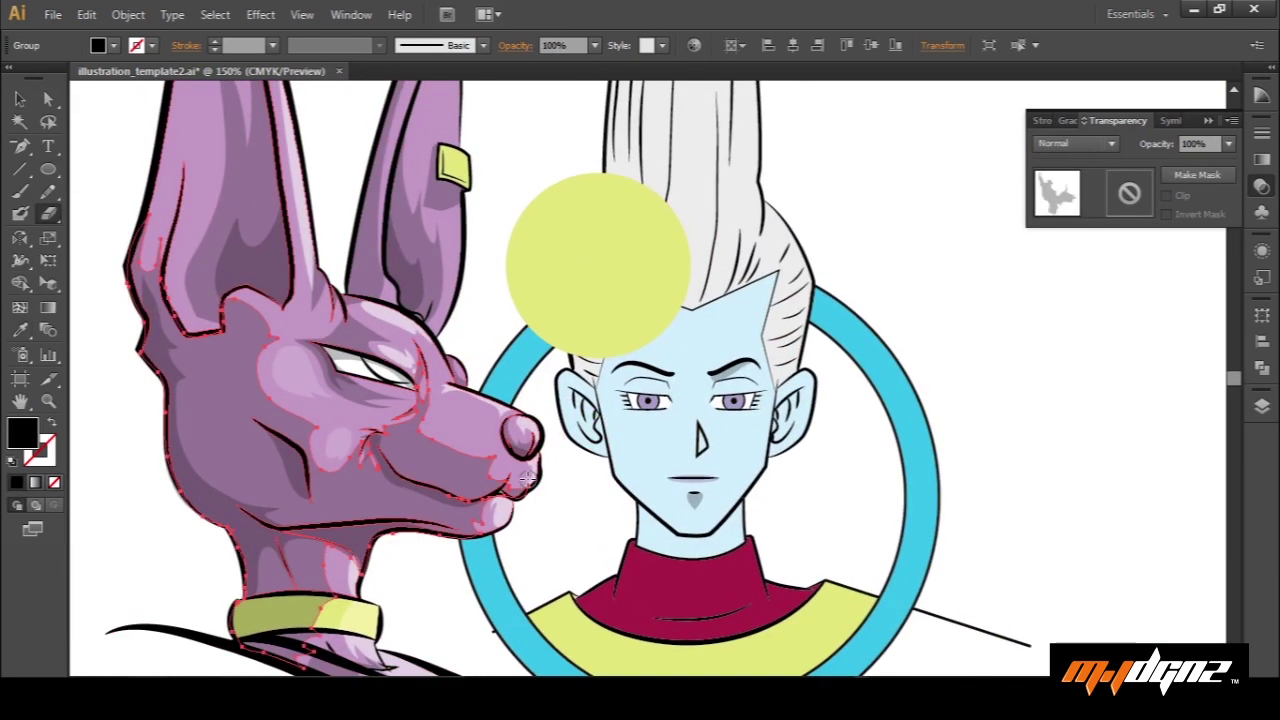
Draw a freehand highlight on the yellow tag of the smaller ear in the white Overlay 60% style
{"action": "key", "text": "ctrl+minus"}
{"action": "key", "text": "ctrl+minus"}
{"action": "scroll", "coordinate": [580, 302], "scroll_direction": "up", "scroll_amount": 6}
{"action": "key", "text": "n"}
{"action": "left_click_drag", "start_coordinate": [435, 350], "coordinate": [408, 457]}
{"action": "scroll", "coordinate": [565, 182], "scroll_direction": "down", "scroll_amount": 2}
{"action": "key", "text": "i"}
{"action": "left_click", "coordinate": [388, 586]}
{"action": "left_click_drag", "start_coordinate": [465, 285], "coordinate": [506, 334]}
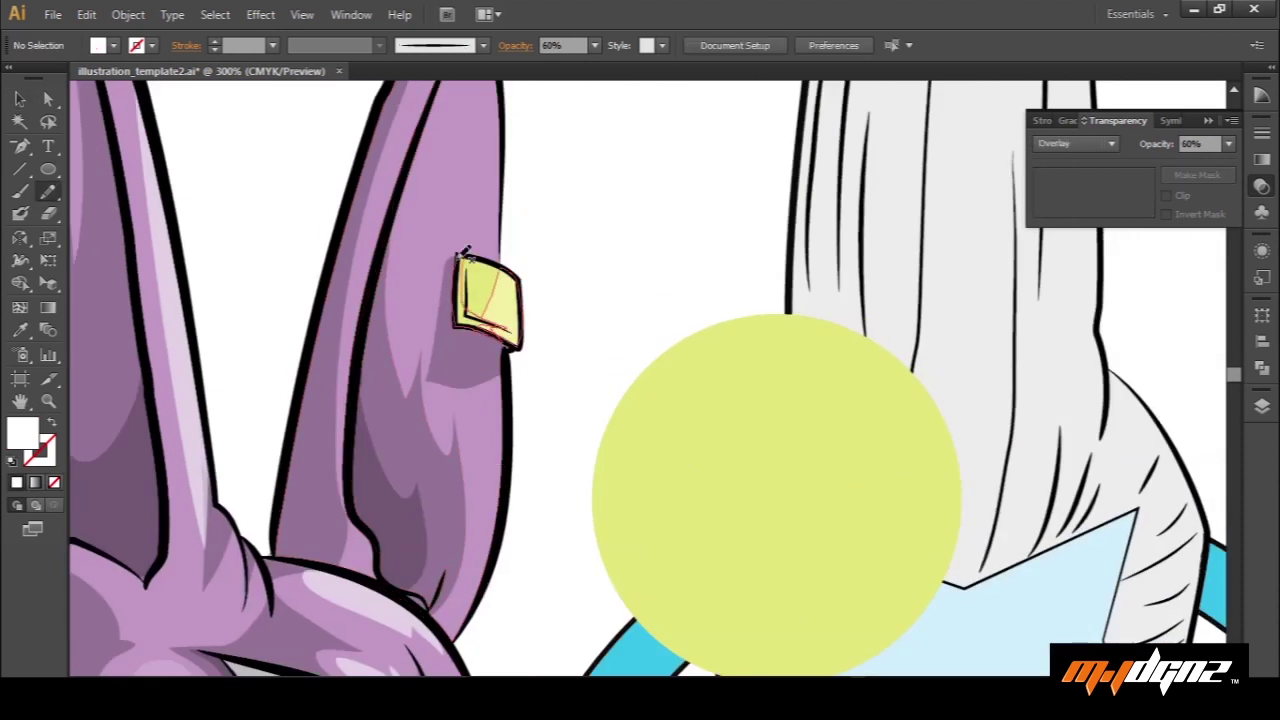
{"action": "key", "text": "n"}
Draw a freehand highlight at the front of the yellow collar, copying the white Overlay 60% style
{"action": "key", "text": "v"}
{"action": "mouse_move", "coordinate": [563, 402]}
{"action": "left_mouse_down"}
{"action": "mouse_move", "coordinate": [589, 309]}
{"action": "mouse_move", "coordinate": [420, 110]}
{"action": "left_mouse_up"}
{"action": "left_click_drag", "start_coordinate": [291, 483], "coordinate": [777, 254]}
{"action": "key", "text": "n"}
{"action": "left_click_drag", "start_coordinate": [490, 452], "coordinate": [488, 504]}
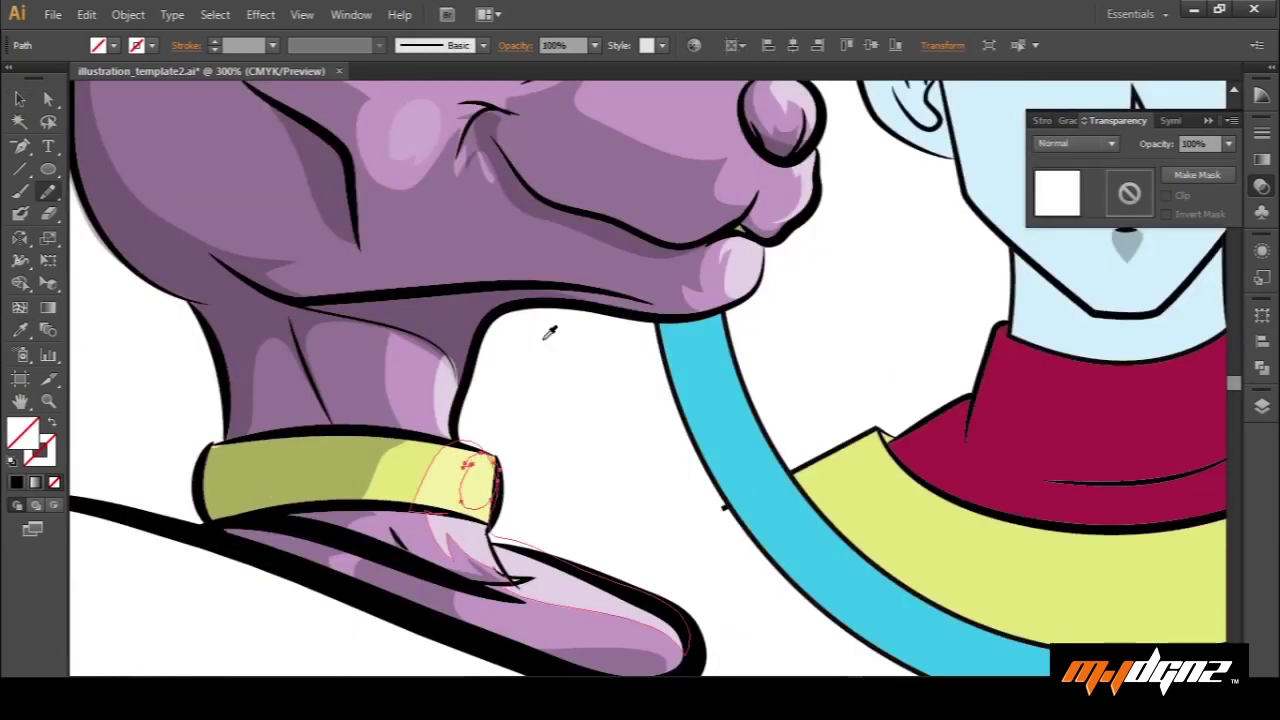
{"action": "key", "text": "i"}
{"action": "left_click", "coordinate": [435, 478]}
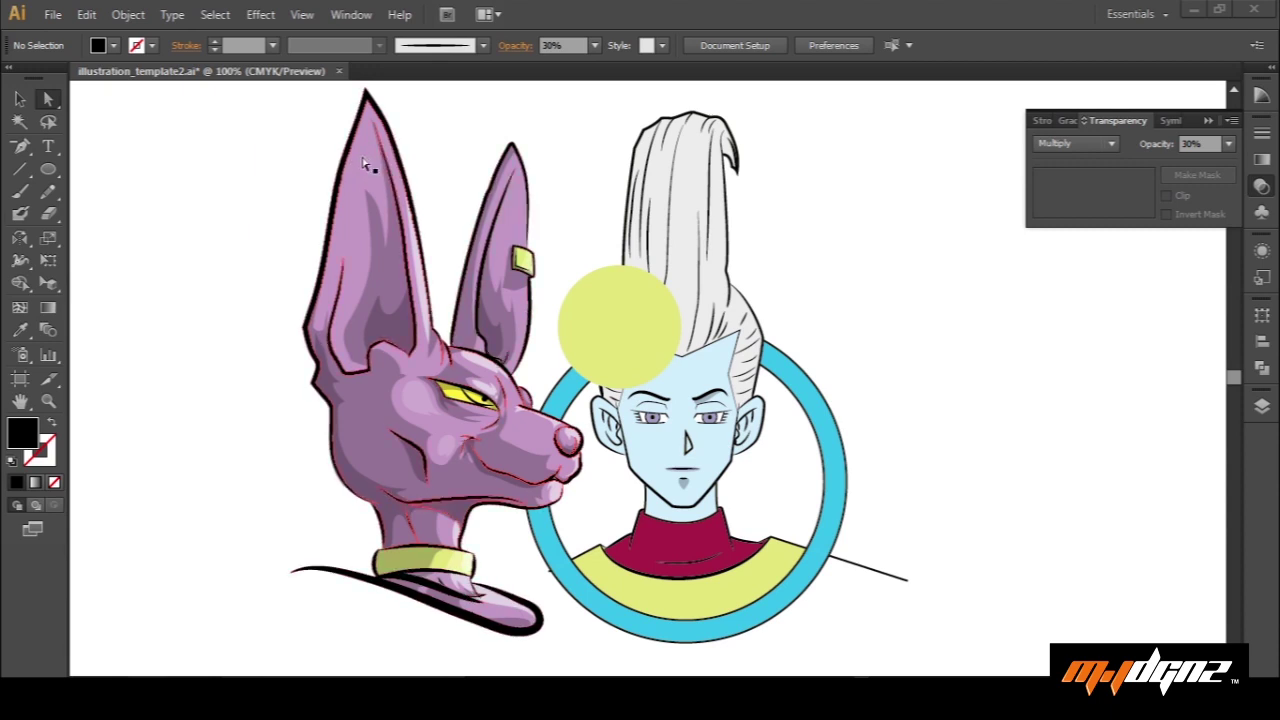
{"action": "left_click", "coordinate": [361, 165]}
{"action": "left_click_drag", "start_coordinate": [358, 166], "coordinate": [147, 170]}
{"action": "left_click", "coordinate": [247, 172]}
{"action": "left_click", "coordinate": [172, 275]}
{"action": "key", "text": "ctrl+z"}
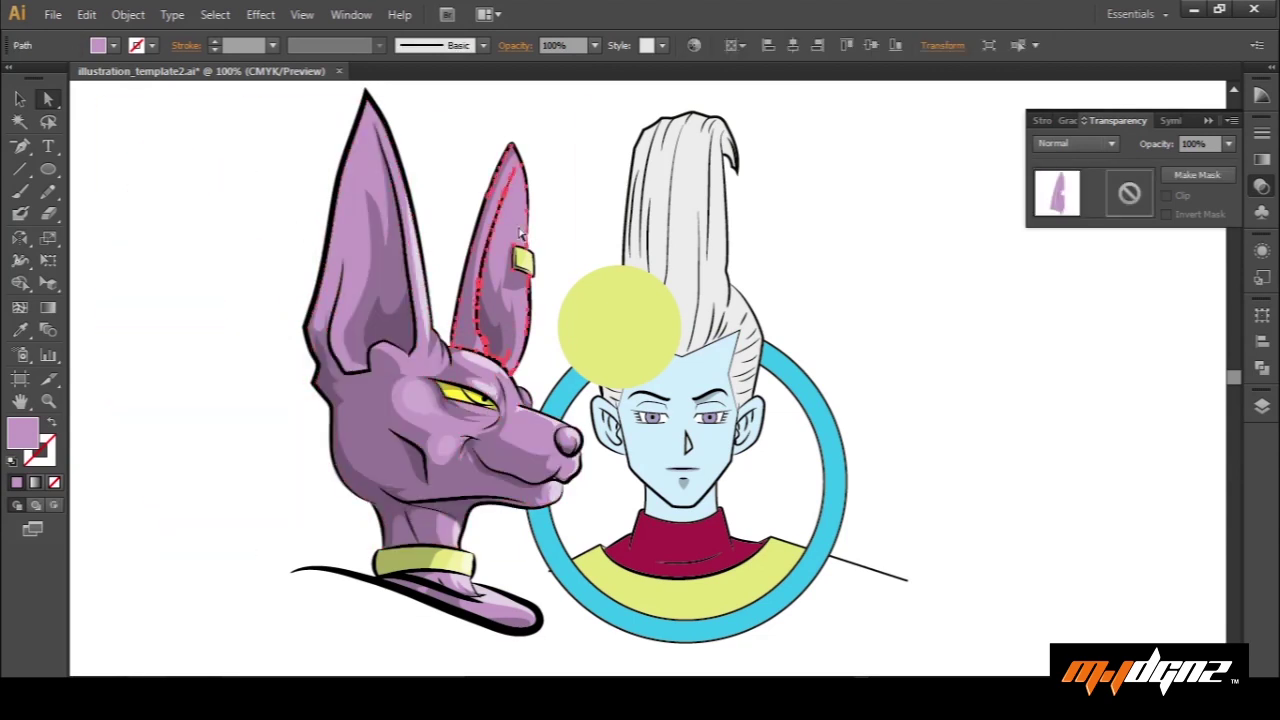
Try a white-to-black linear gradient fill on the purple head shape, and undo it
{"action": "left_click", "coordinate": [475, 143]}
{"action": "left_click", "coordinate": [365, 163]}
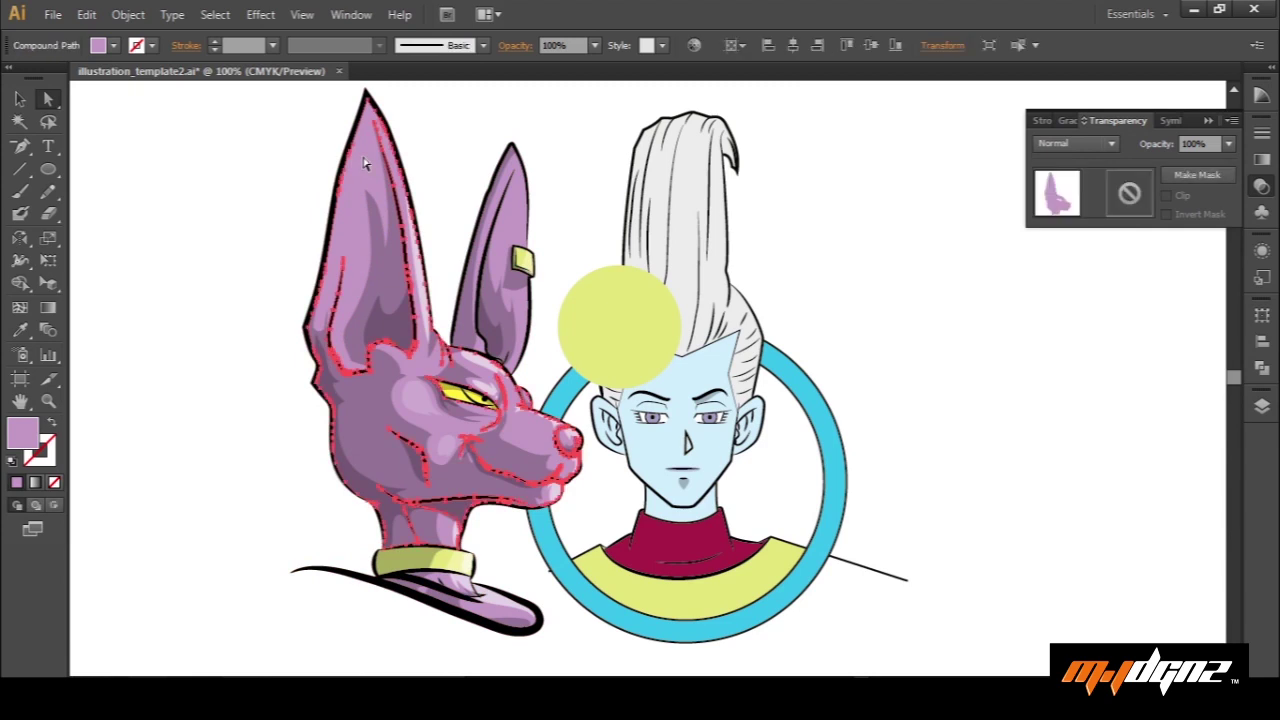
{"action": "left_click", "coordinate": [1262, 160]}
{"action": "left_click", "coordinate": [1046, 150]}
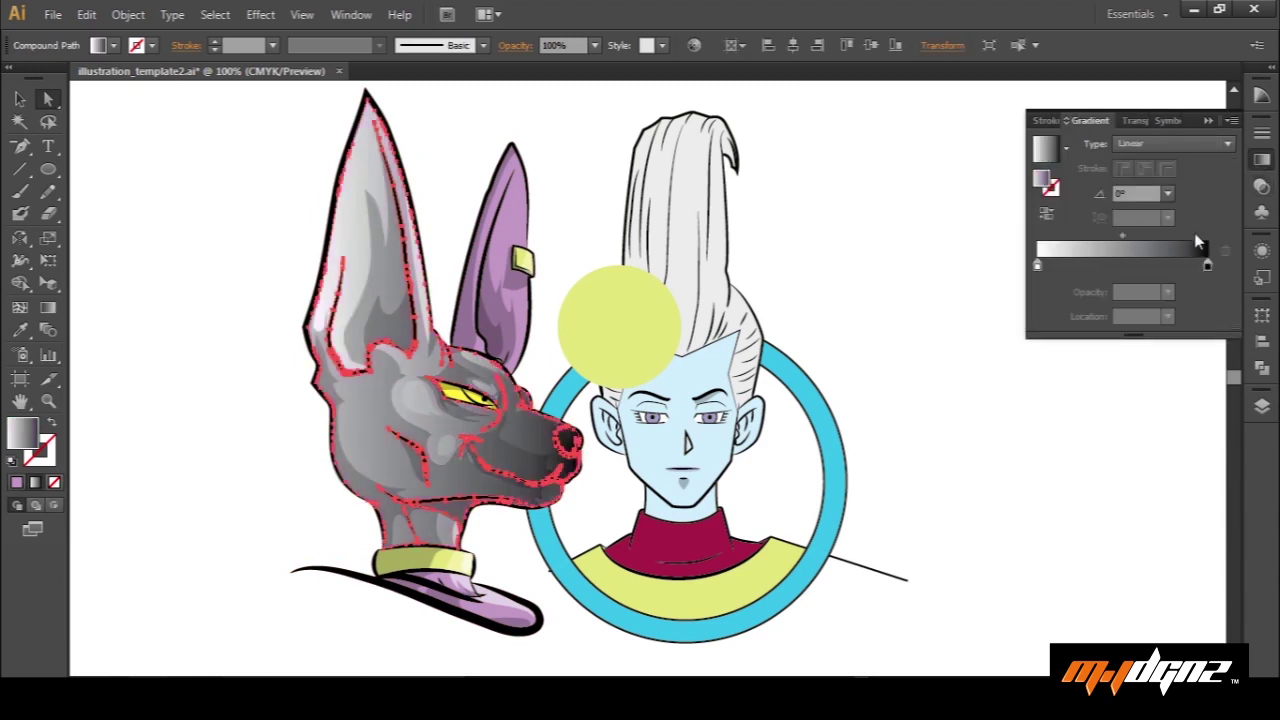
{"action": "double_click", "coordinate": [1208, 266]}
{"action": "left_click", "coordinate": [859, 252]}
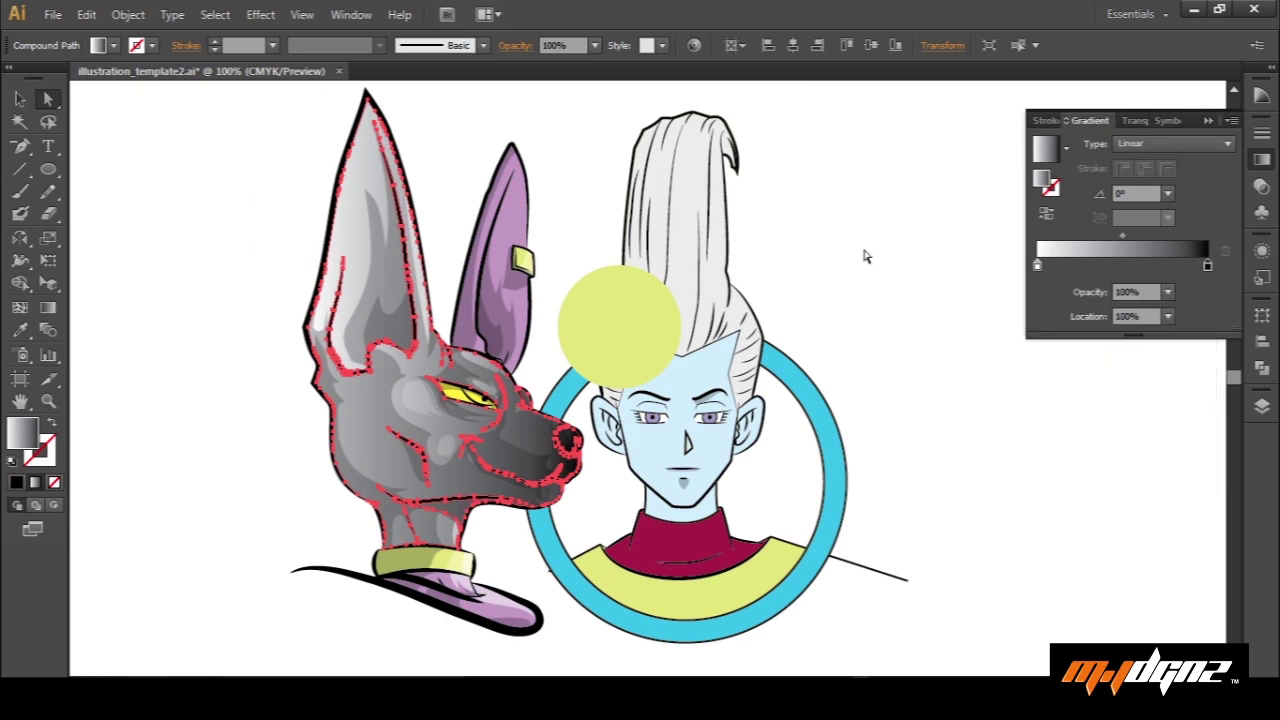
{"action": "key", "text": "ctrl+z"}
{"action": "key", "text": "ctrl+z"}
{"action": "left_click", "coordinate": [953, 253]}
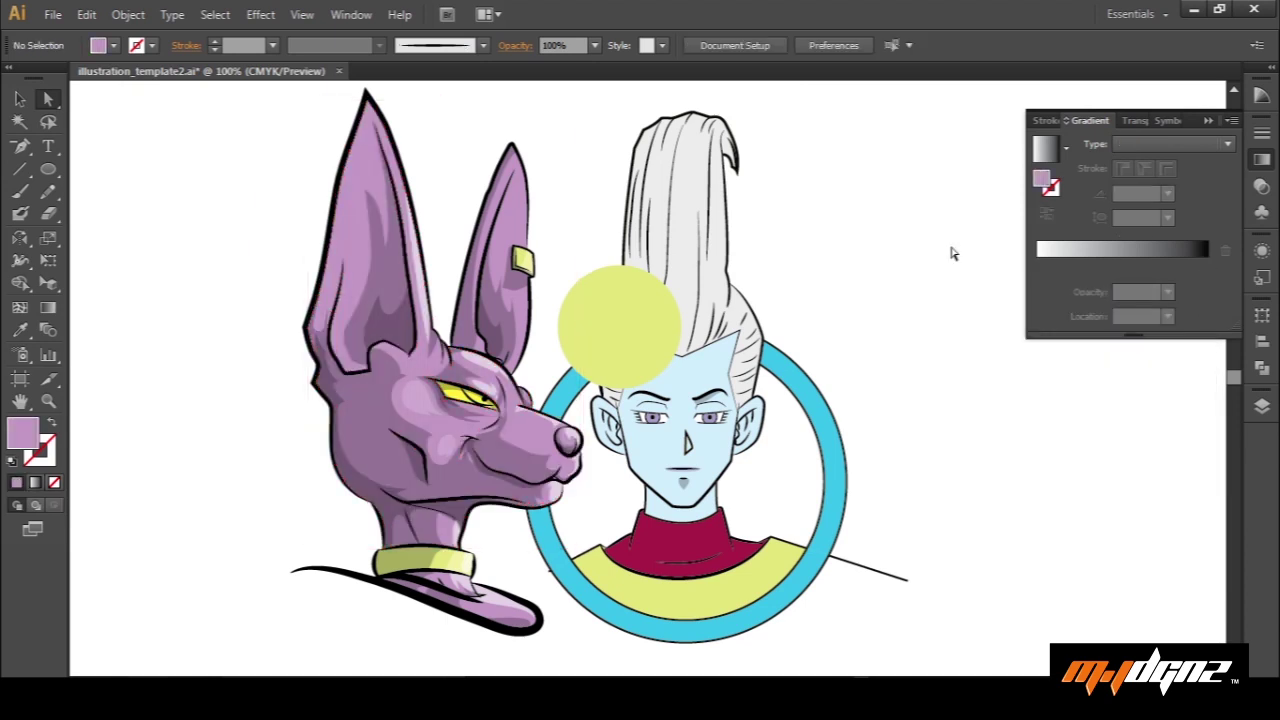
Open the document's swatches and add all used colors to them
{"action": "left_click", "coordinate": [351, 15]}
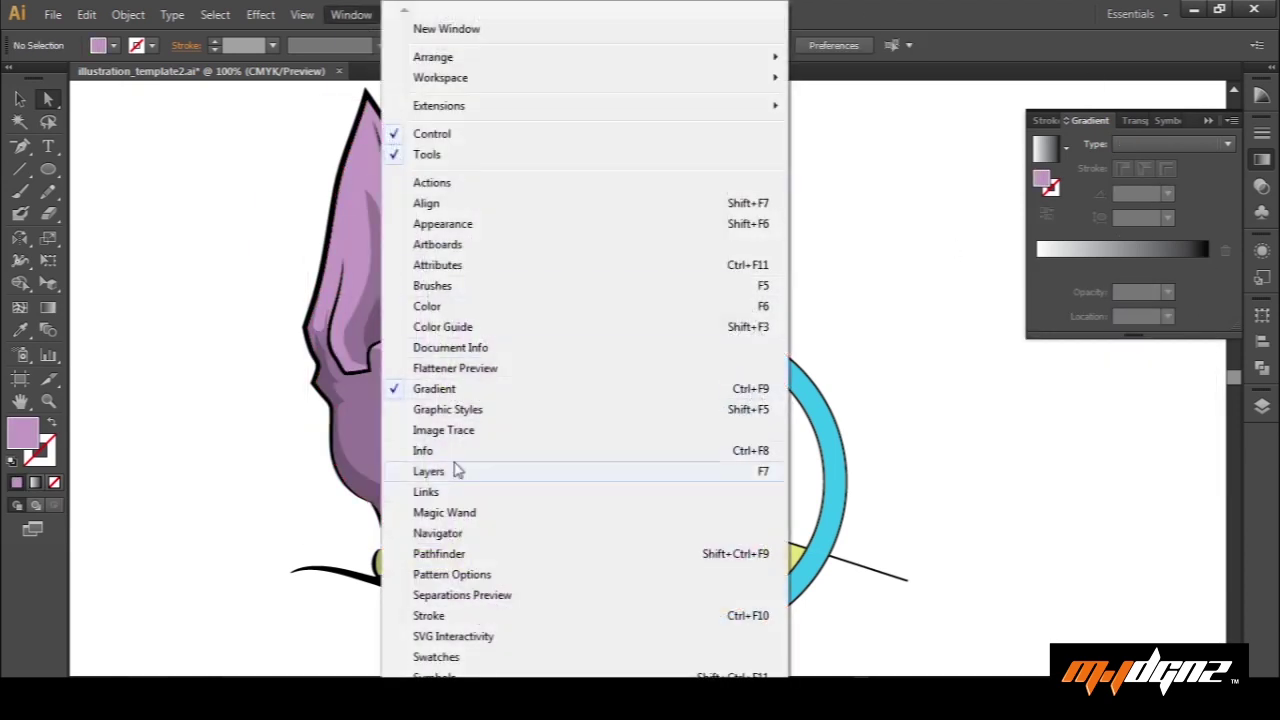
{"action": "left_click", "coordinate": [430, 658]}
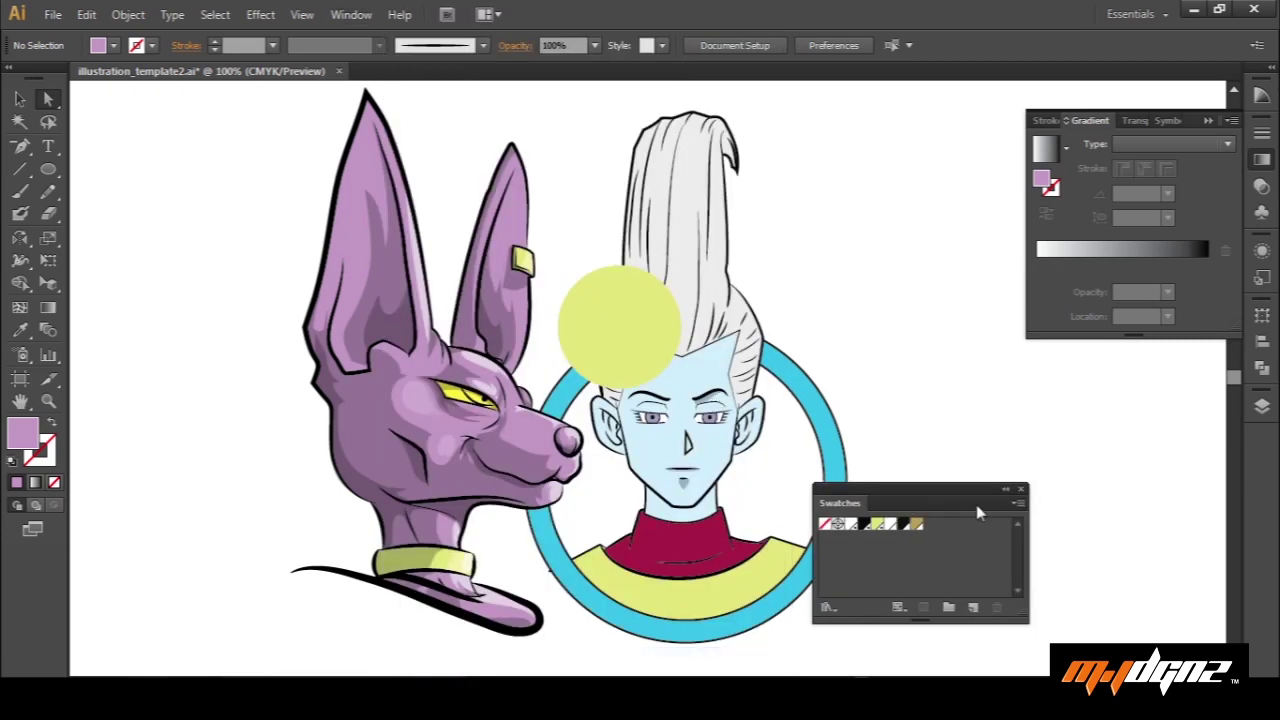
{"action": "left_click", "coordinate": [1017, 503]}
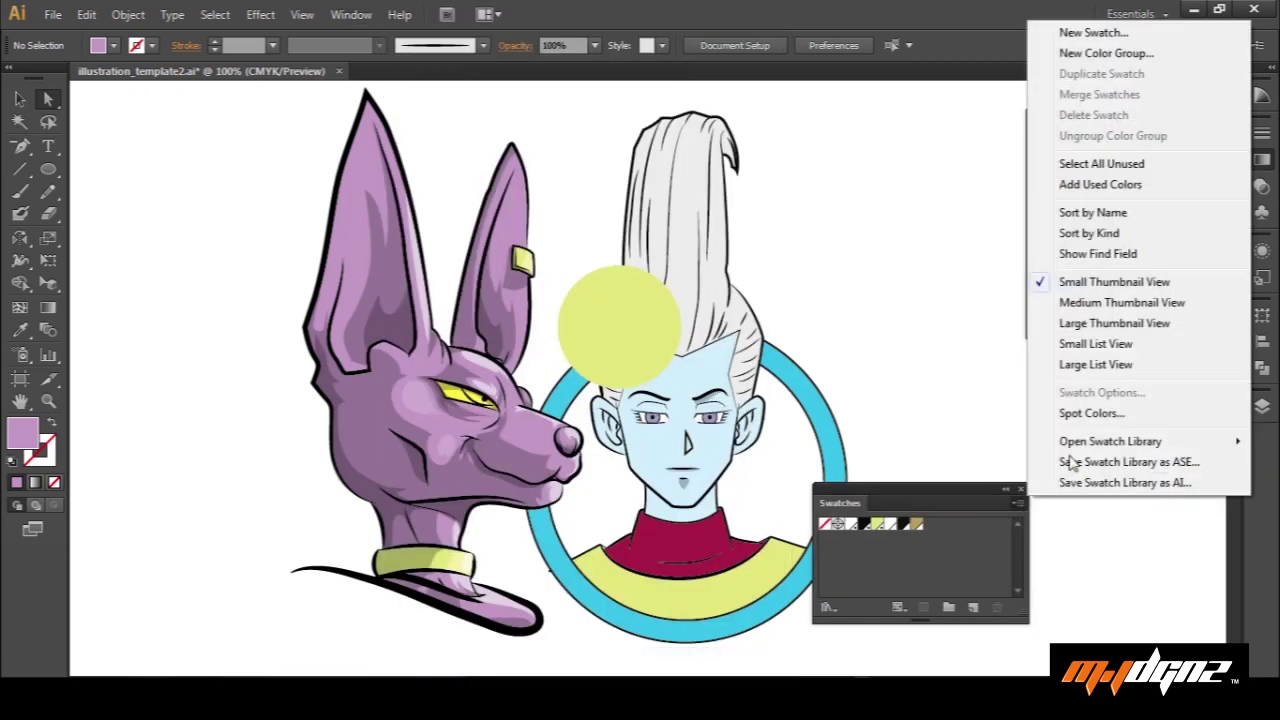
{"action": "left_click", "coordinate": [1092, 184]}
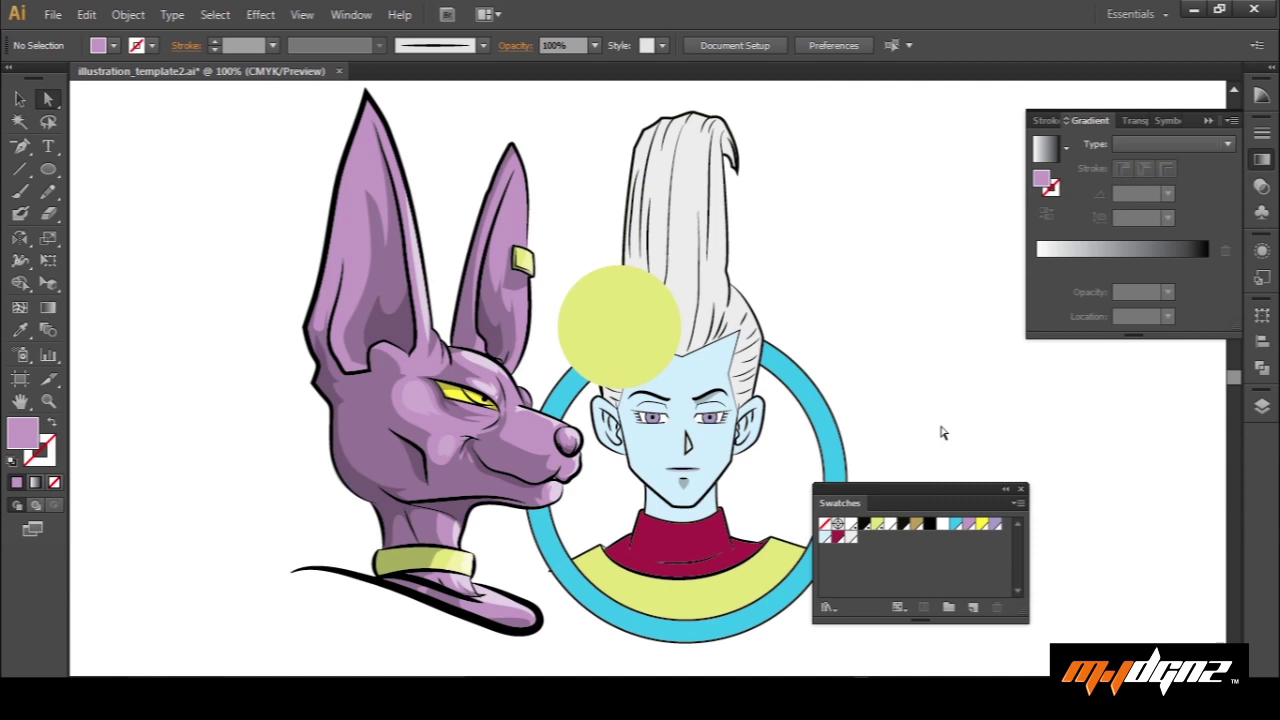
{"action": "left_click_drag", "start_coordinate": [924, 500], "coordinate": [1012, 503]}
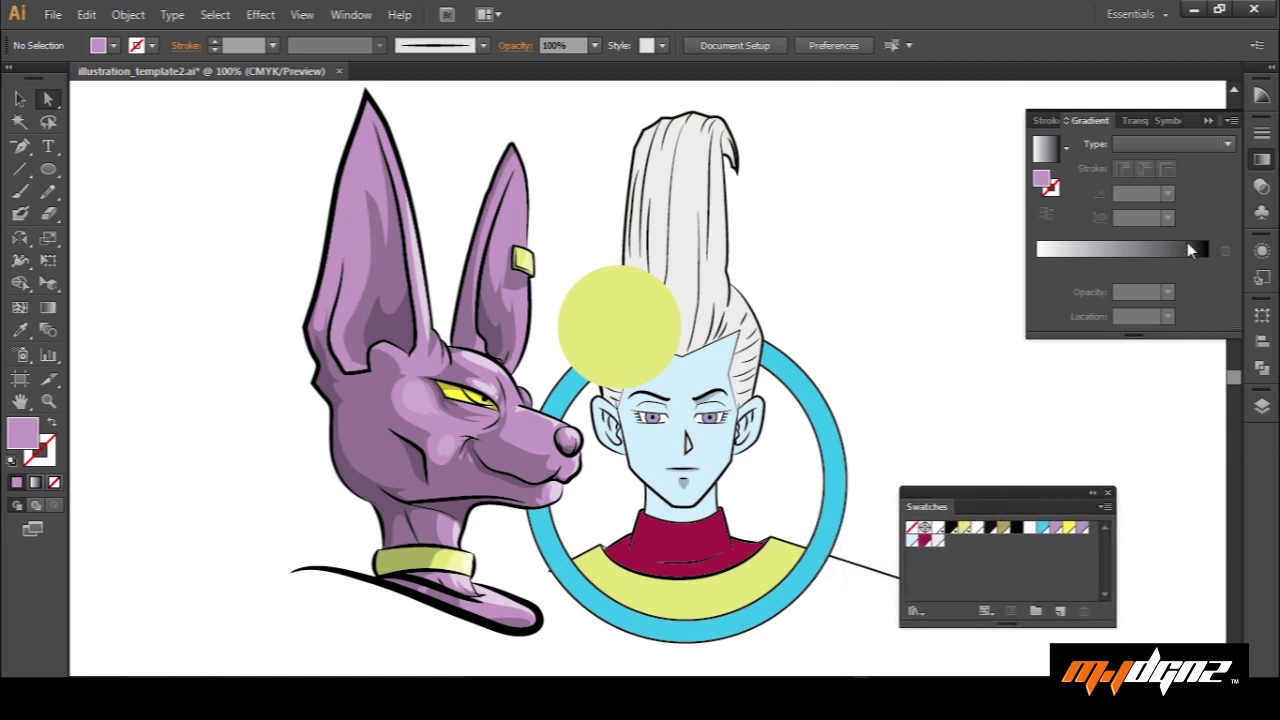
Select all matching purple base shapes with the Magic Wand and fill them with a reversed black-to-white linear gradient
{"action": "left_click", "coordinate": [366, 174]}
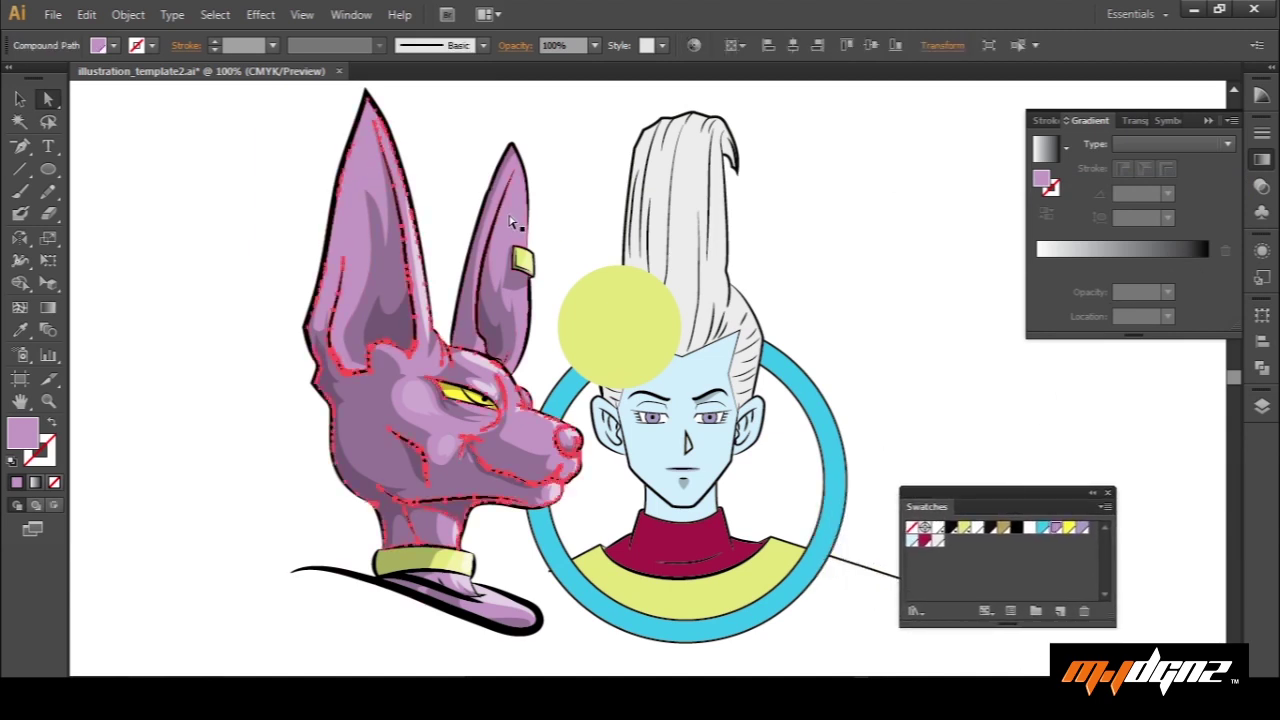
{"action": "key", "text": "y"}
{"action": "left_click", "coordinate": [362, 168]}
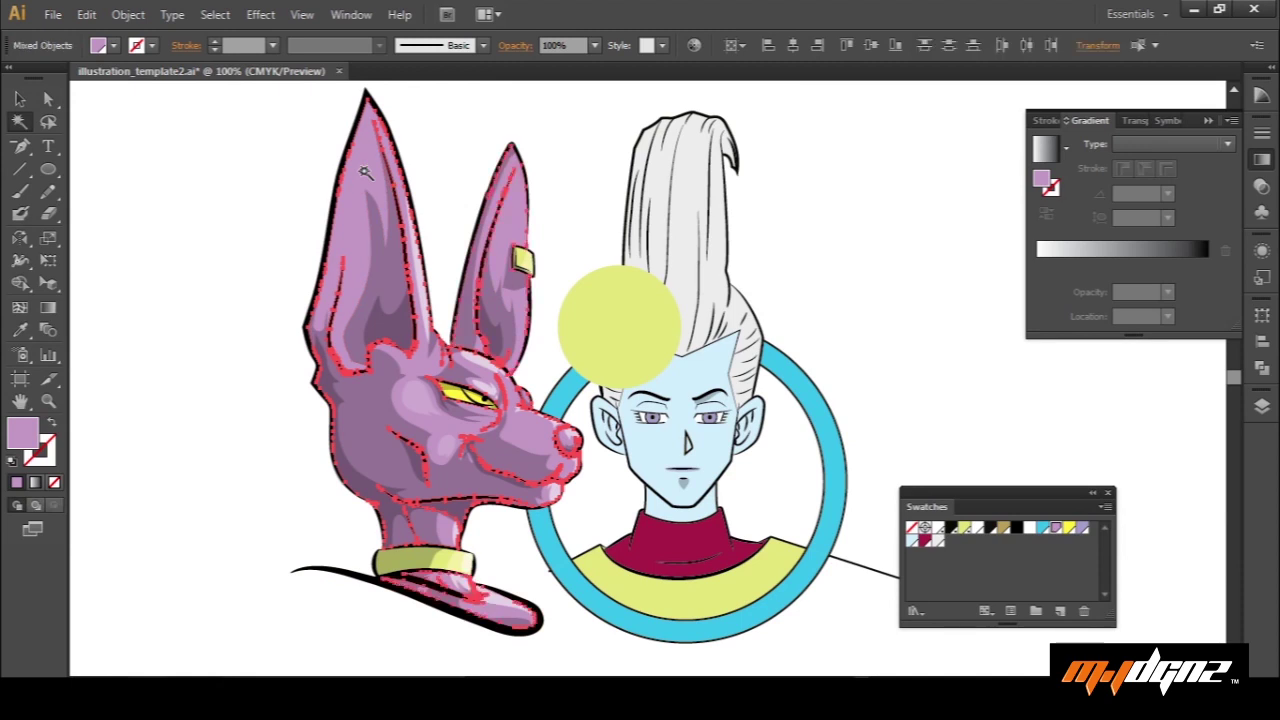
{"action": "left_click", "coordinate": [1043, 148]}
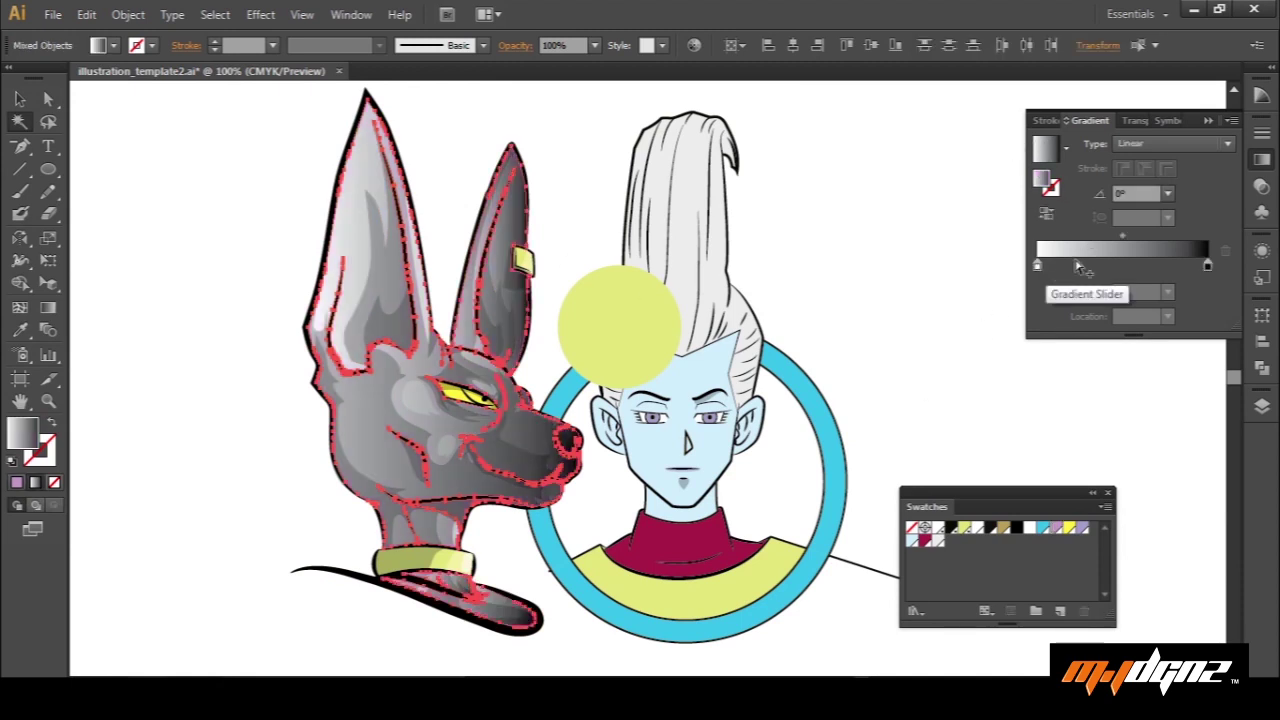
{"action": "left_click", "coordinate": [1047, 214]}
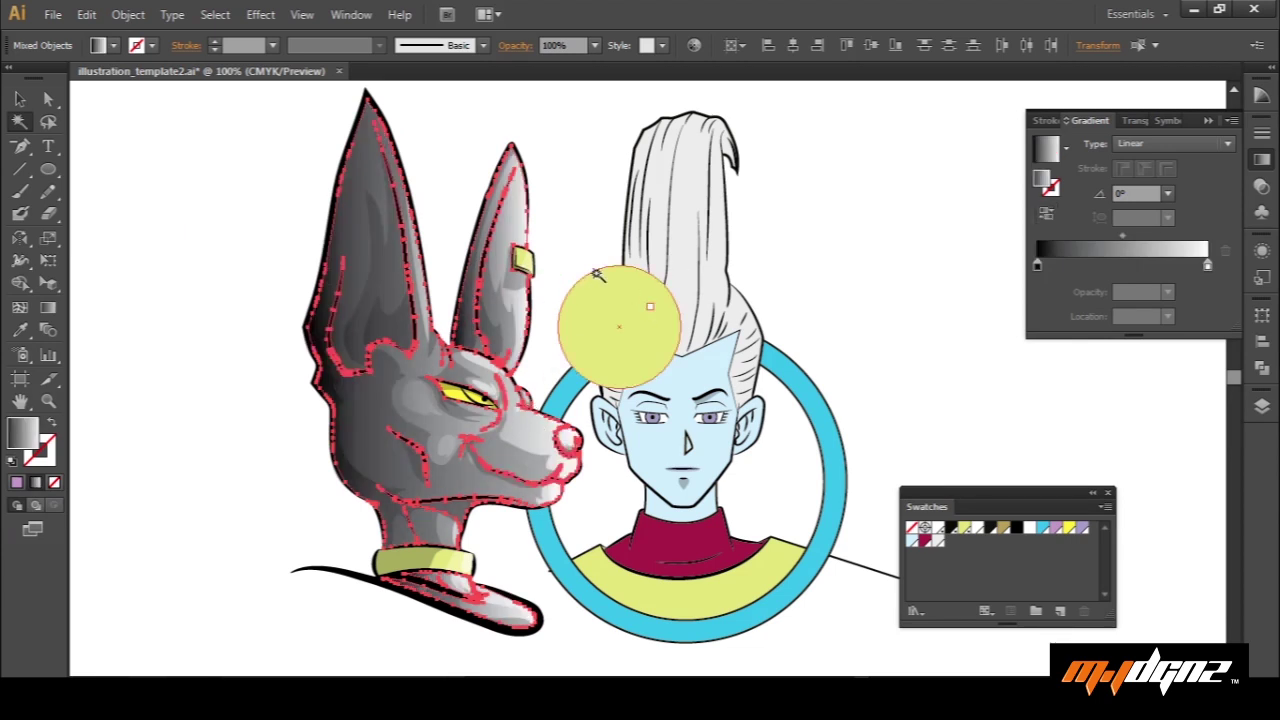
Set both gradient stops to the character's light purple swatch, C=22 M=44 Y=0 K=0
{"action": "double_click", "coordinate": [1207, 266]}
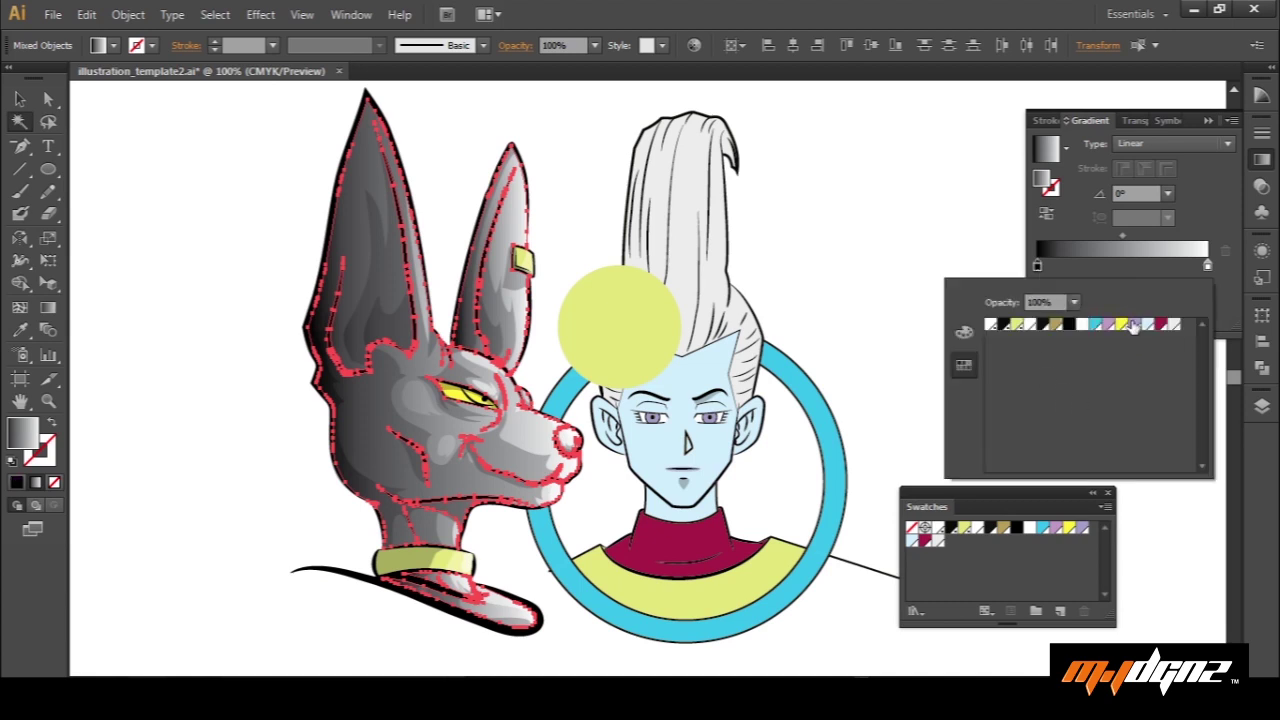
{"action": "left_click", "coordinate": [1134, 325]}
{"action": "left_click", "coordinate": [1106, 333]}
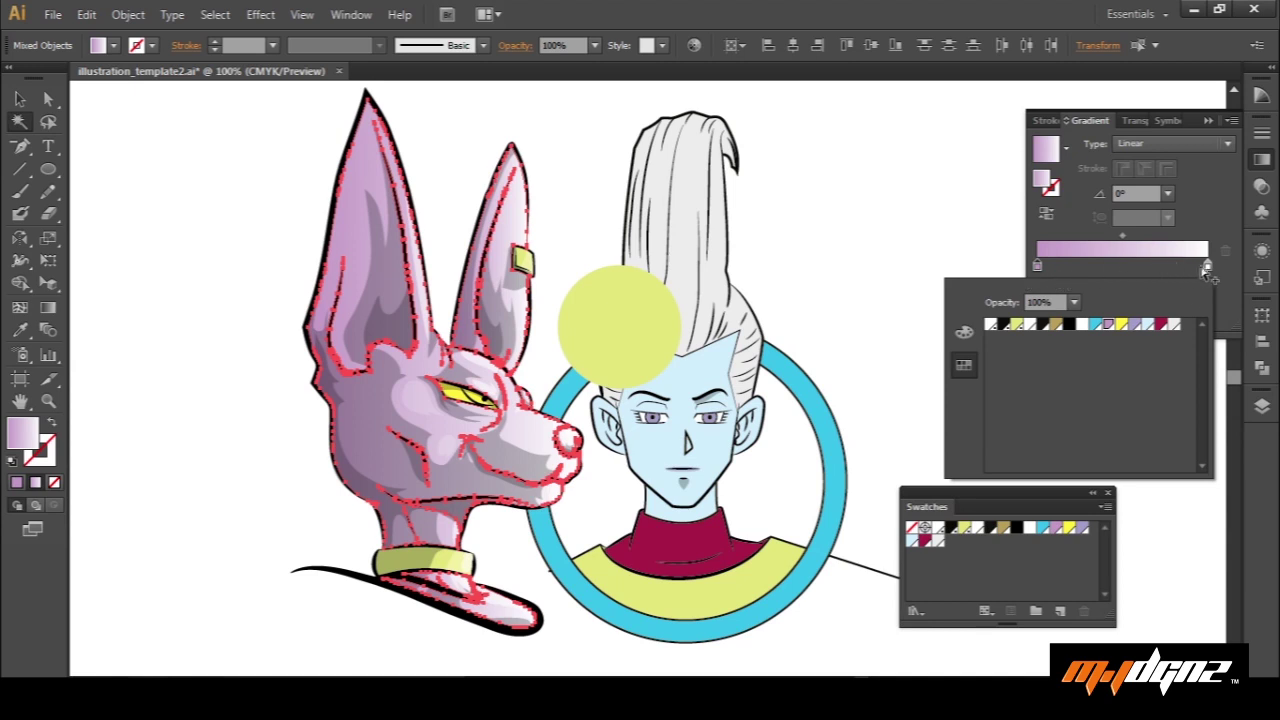
{"action": "double_click", "coordinate": [1208, 267]}
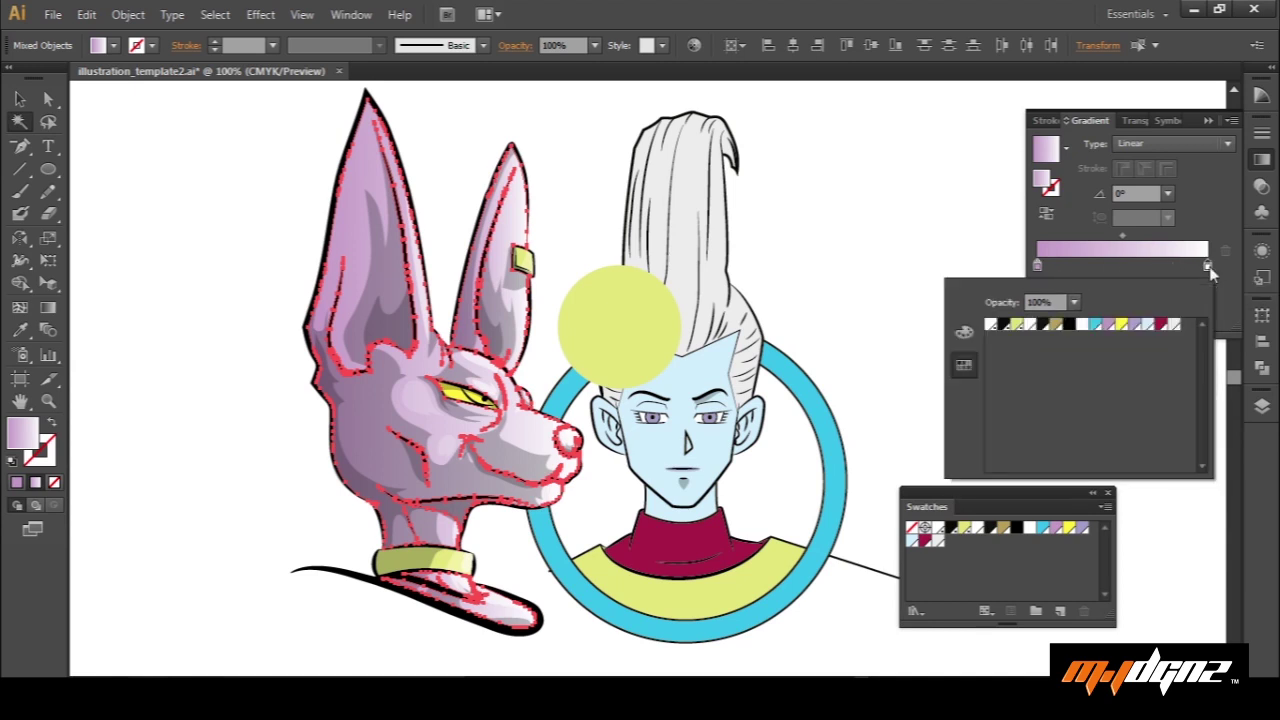
{"action": "left_click", "coordinate": [1108, 325]}
Recolor the gradient's starting stop in CMYK to a stronger pink-purple, raising magenta to 69% and lowering cyan
{"action": "double_click", "coordinate": [1040, 267]}
{"action": "left_click", "coordinate": [963, 332]}
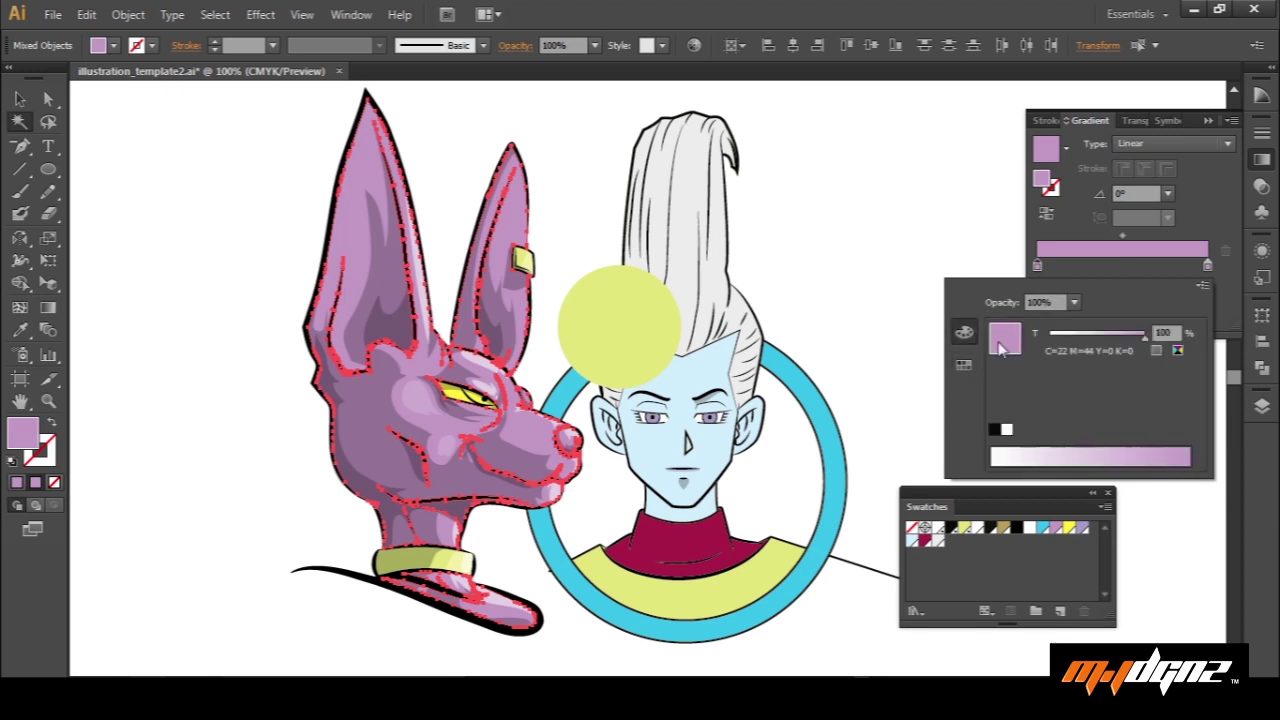
{"action": "left_click", "coordinate": [1203, 285]}
{"action": "left_click", "coordinate": [1130, 352]}
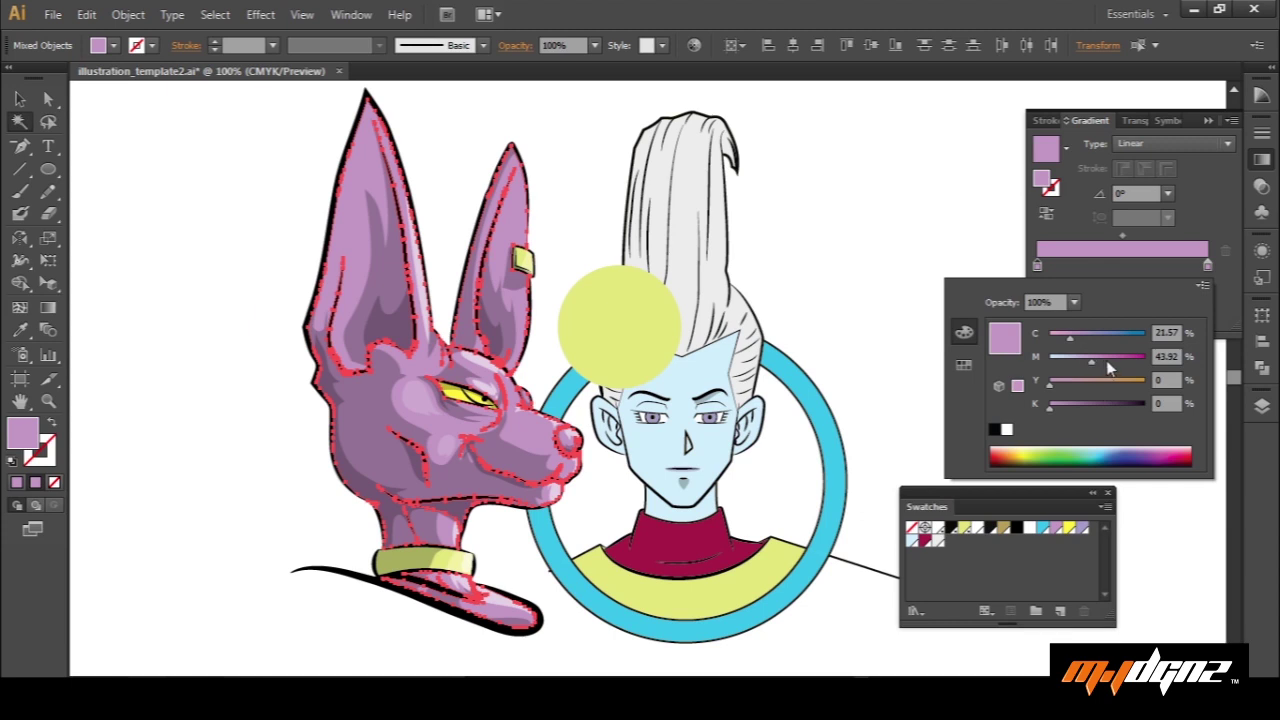
{"action": "left_click", "coordinate": [1107, 361]}
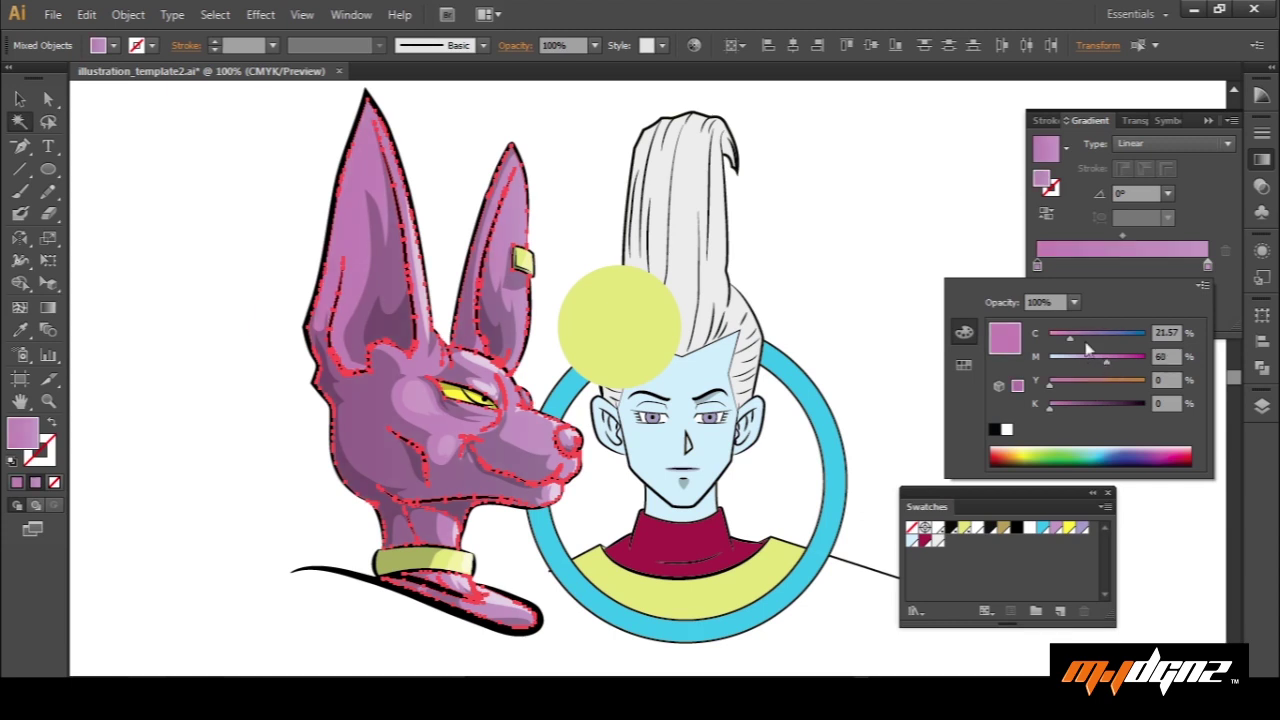
{"action": "left_click", "coordinate": [1083, 341]}
{"action": "left_click_drag", "start_coordinate": [1107, 358], "coordinate": [1118, 365]}
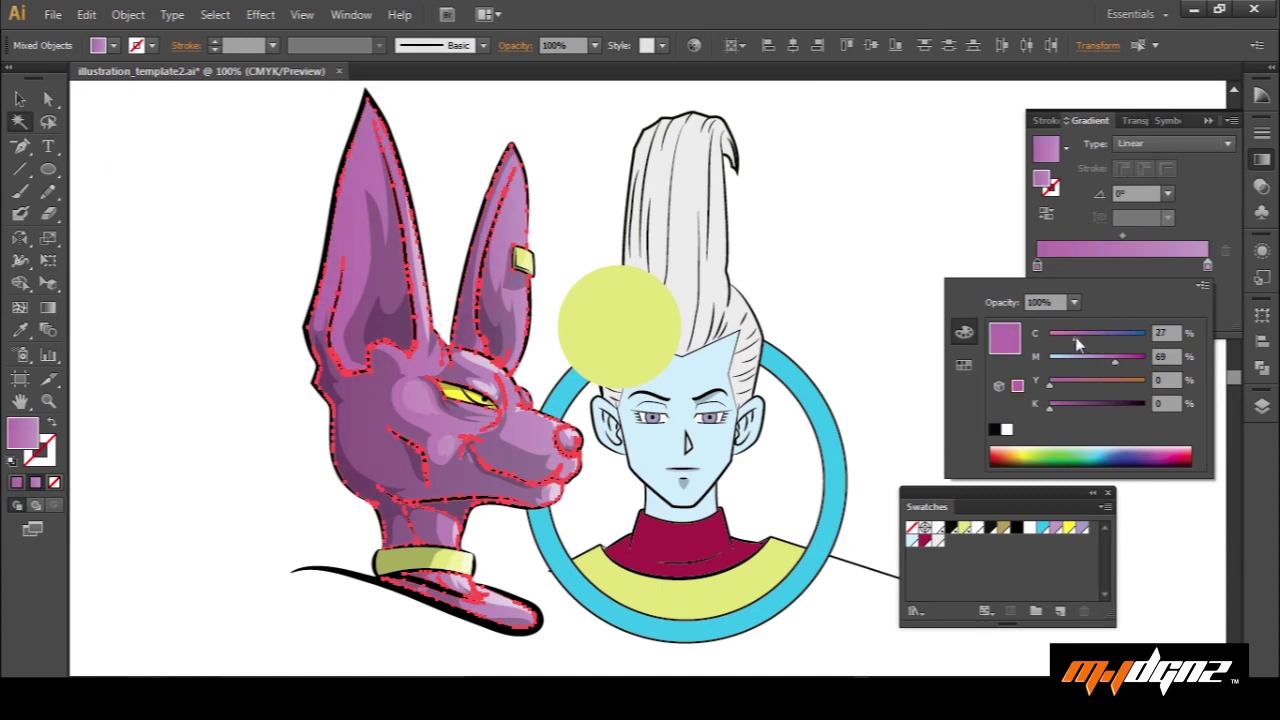
{"action": "left_click_drag", "start_coordinate": [1075, 342], "coordinate": [1067, 345]}
Lighten the gradient's end stop to a 77% tint and deselect the purple shapes
{"action": "double_click", "coordinate": [1207, 265]}
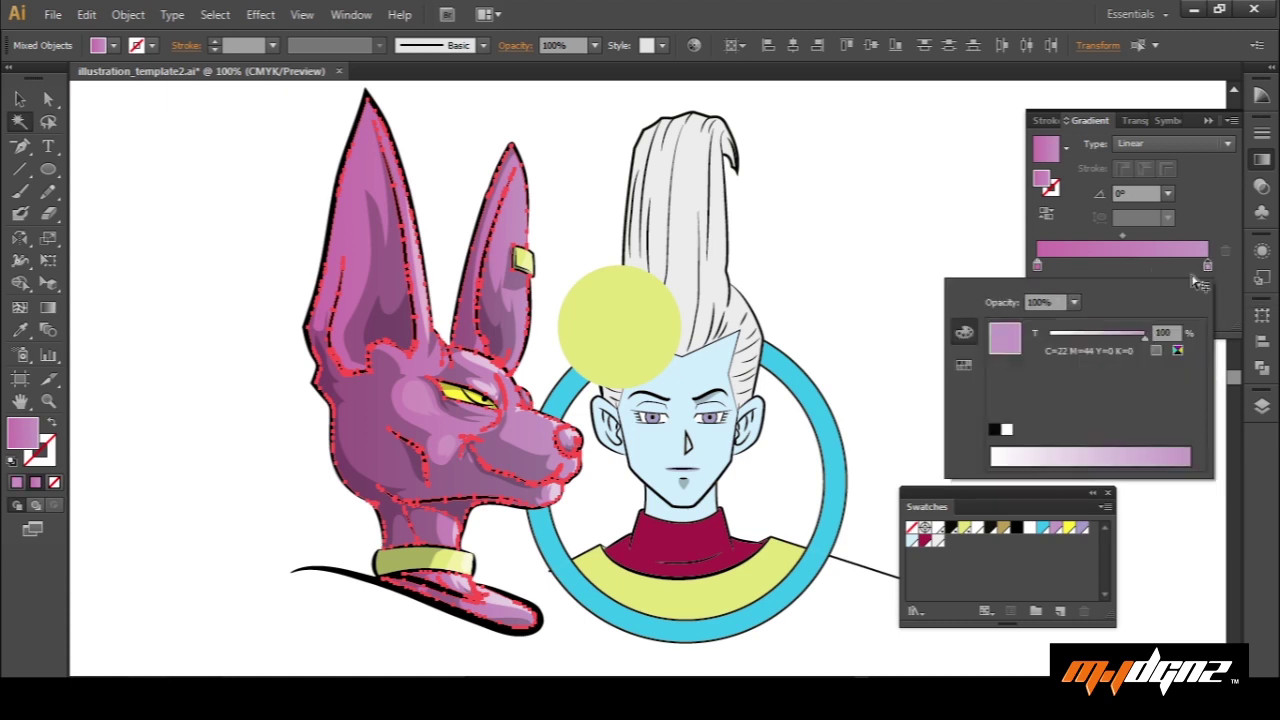
{"action": "left_click_drag", "start_coordinate": [1137, 339], "coordinate": [1123, 338]}
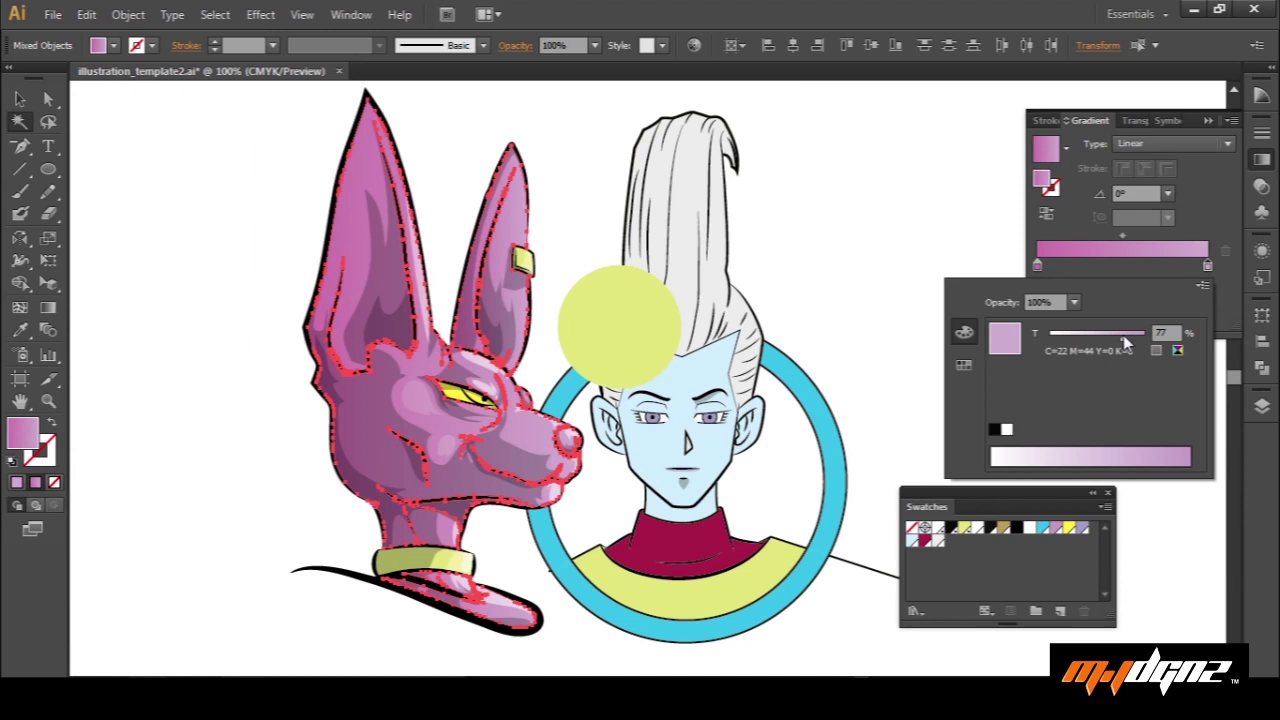
{"action": "key", "text": "Escape"}
{"action": "key", "text": "v"}
{"action": "left_click", "coordinate": [867, 268]}
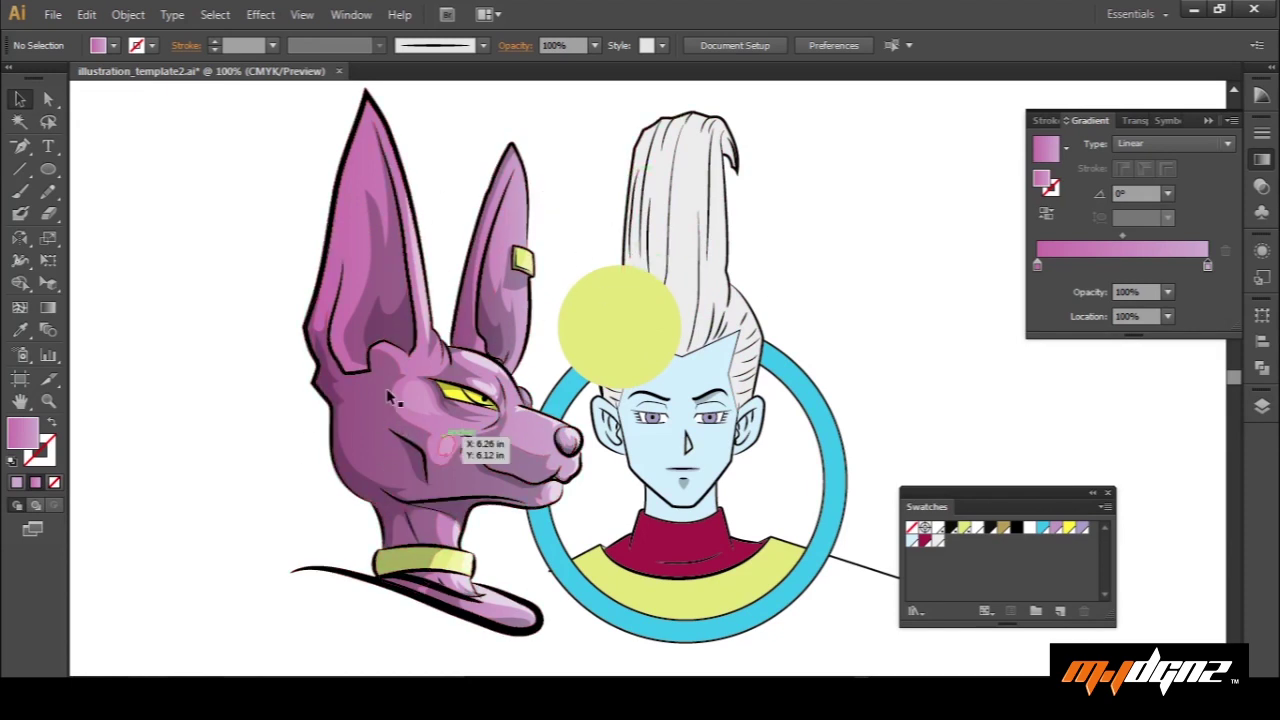
{"action": "key", "text": "a"}
{"action": "left_click", "coordinate": [353, 233]}
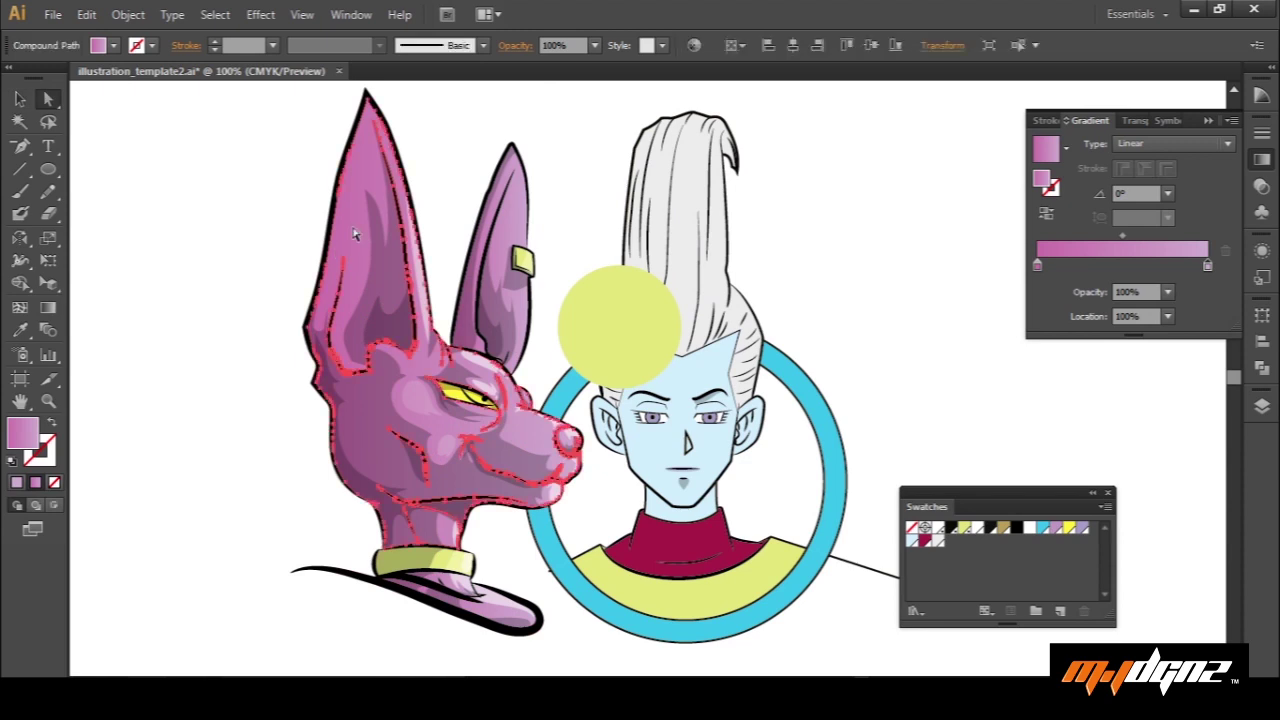
{"action": "left_click", "coordinate": [428, 178]}
{"action": "key", "text": "v"}
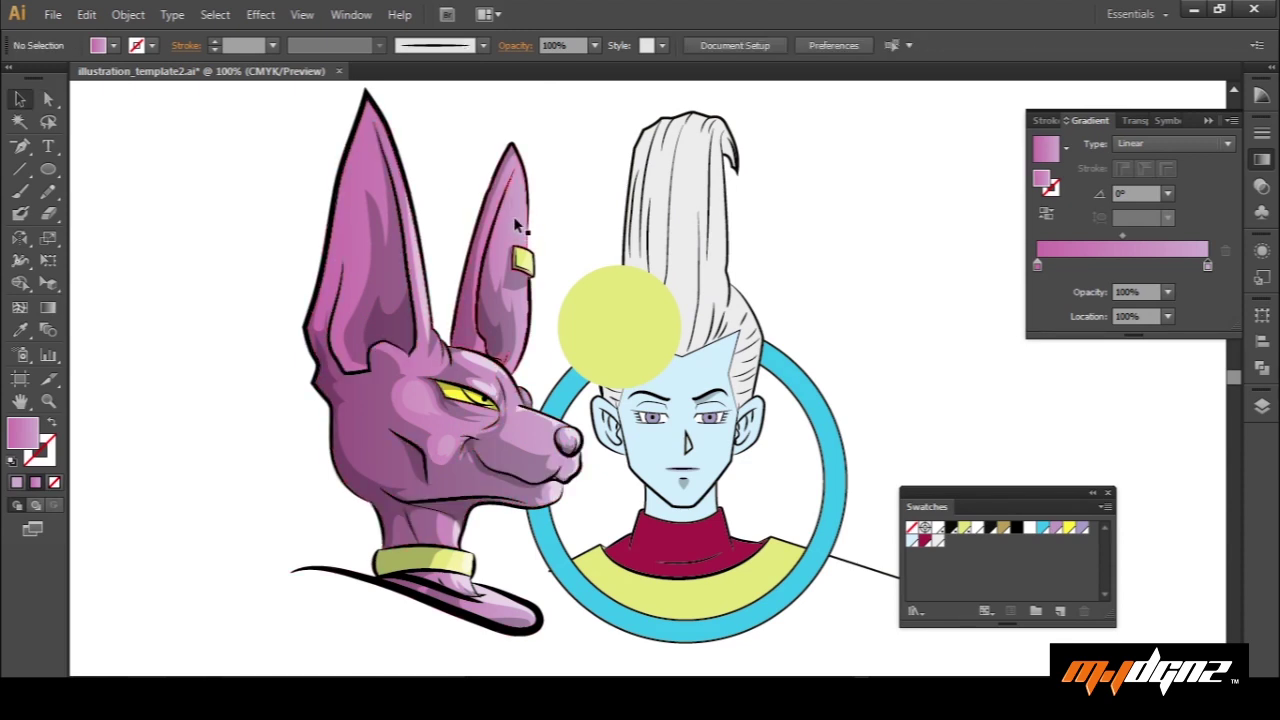
Redirect the gradient across the purple compound shape, running from the back of the head diagonally past the snout to the yellow circle
{"action": "key", "text": "a"}
{"action": "key", "text": "y"}
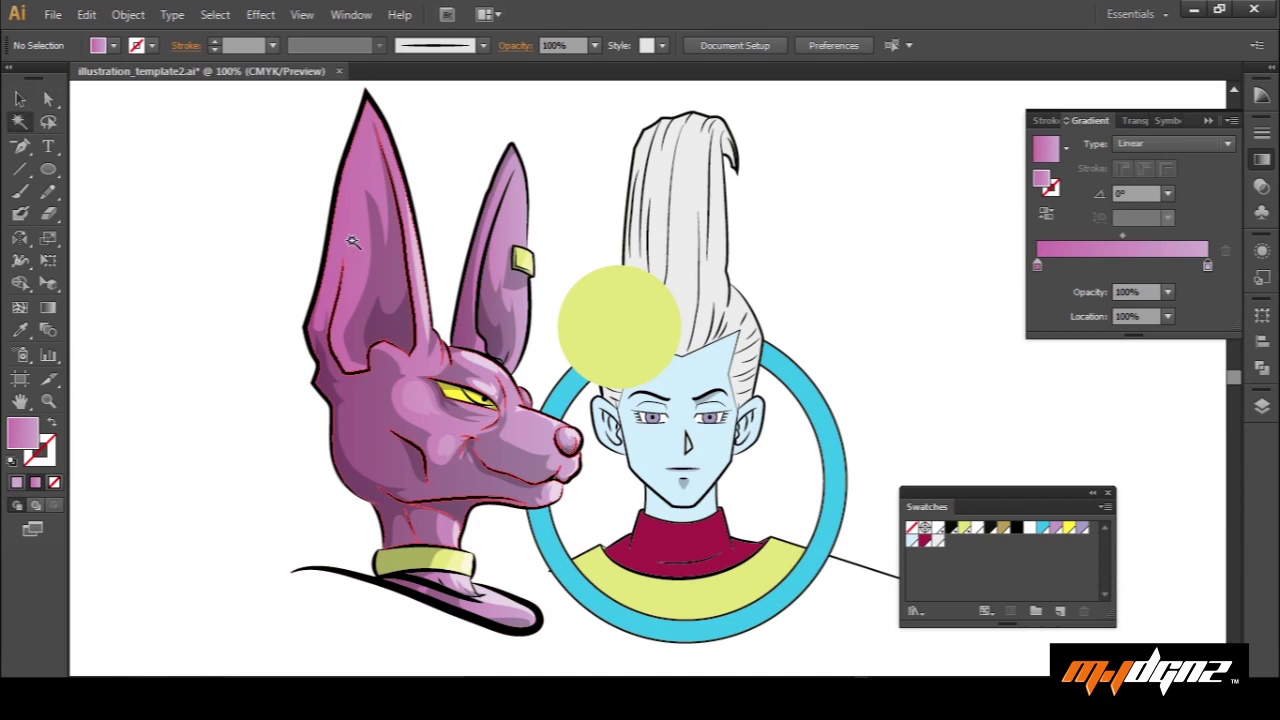
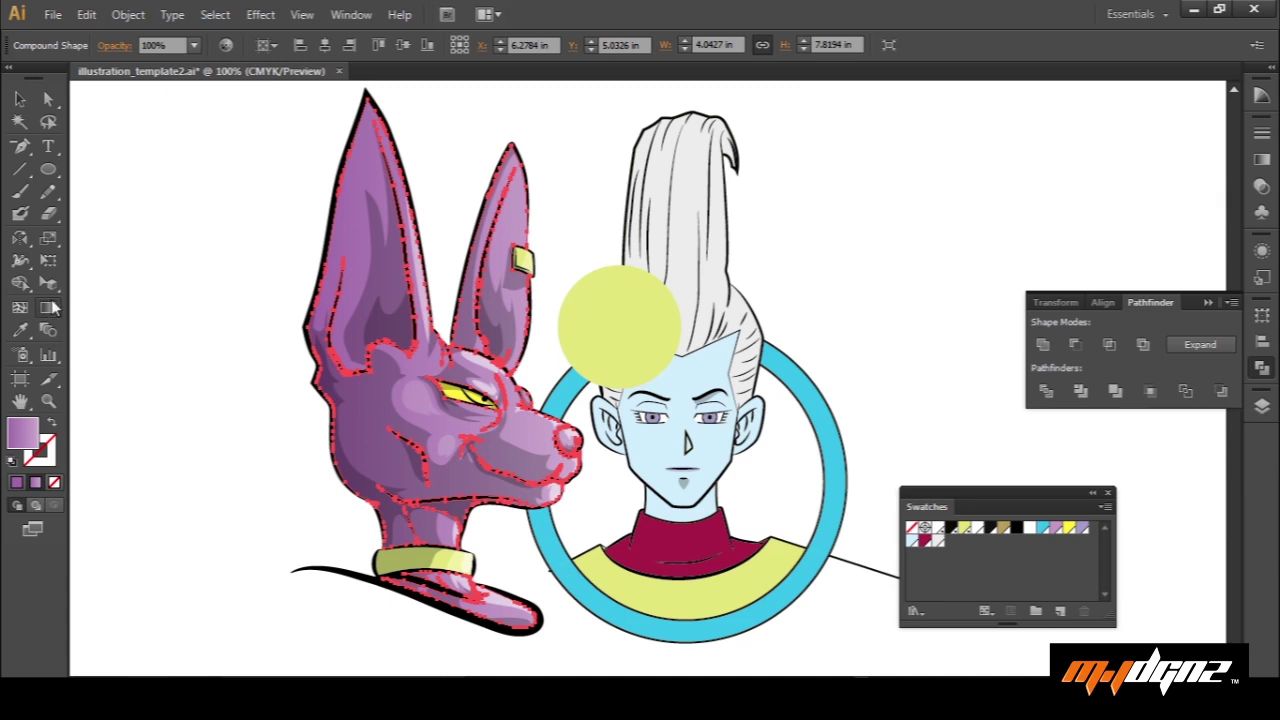
{"action": "left_click_drag", "start_coordinate": [553, 262], "coordinate": [550, 328]}
{"action": "left_click_drag", "start_coordinate": [315, 412], "coordinate": [592, 336]}
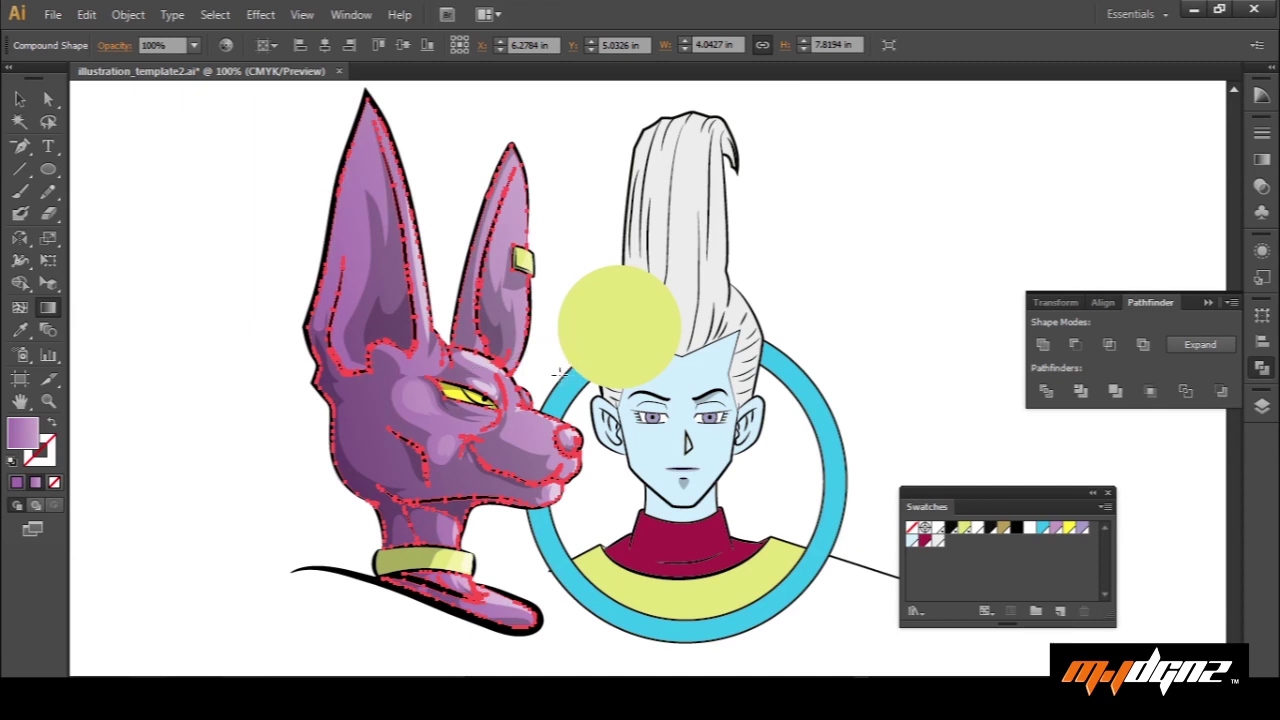
Pull the gradient's light purple end stop inward and add a yellow-green swatch stop beyond it at 84.41%
{"action": "key", "text": "v"}
{"action": "left_click", "coordinate": [1262, 159]}
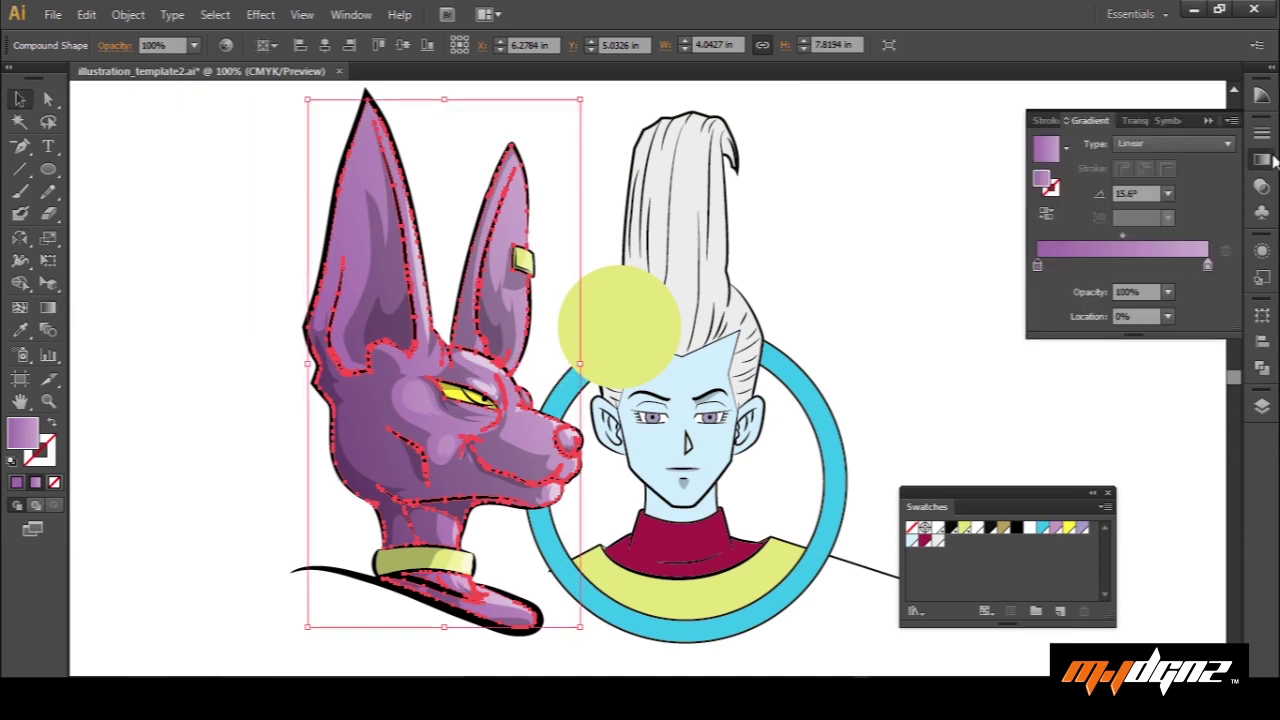
{"action": "left_click_drag", "start_coordinate": [1208, 266], "coordinate": [1158, 265]}
{"action": "left_click", "coordinate": [1180, 265]}
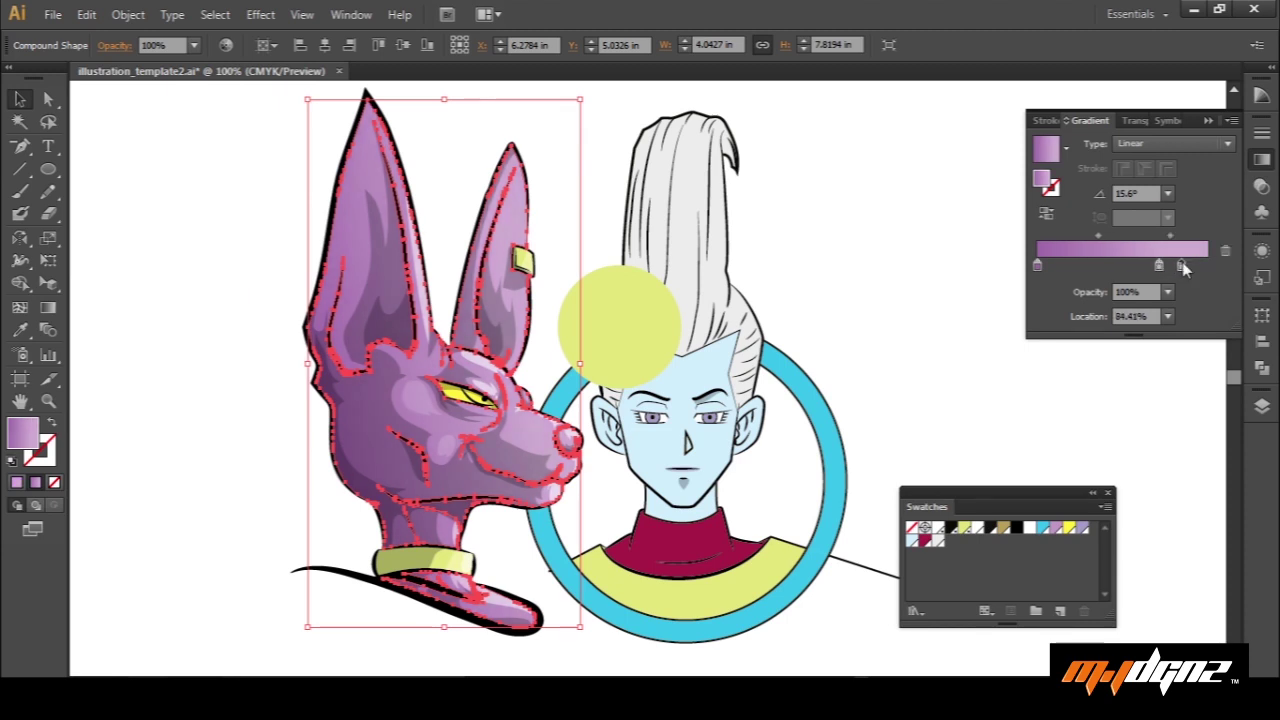
{"action": "double_click", "coordinate": [1181, 266]}
{"action": "left_click", "coordinate": [963, 365]}
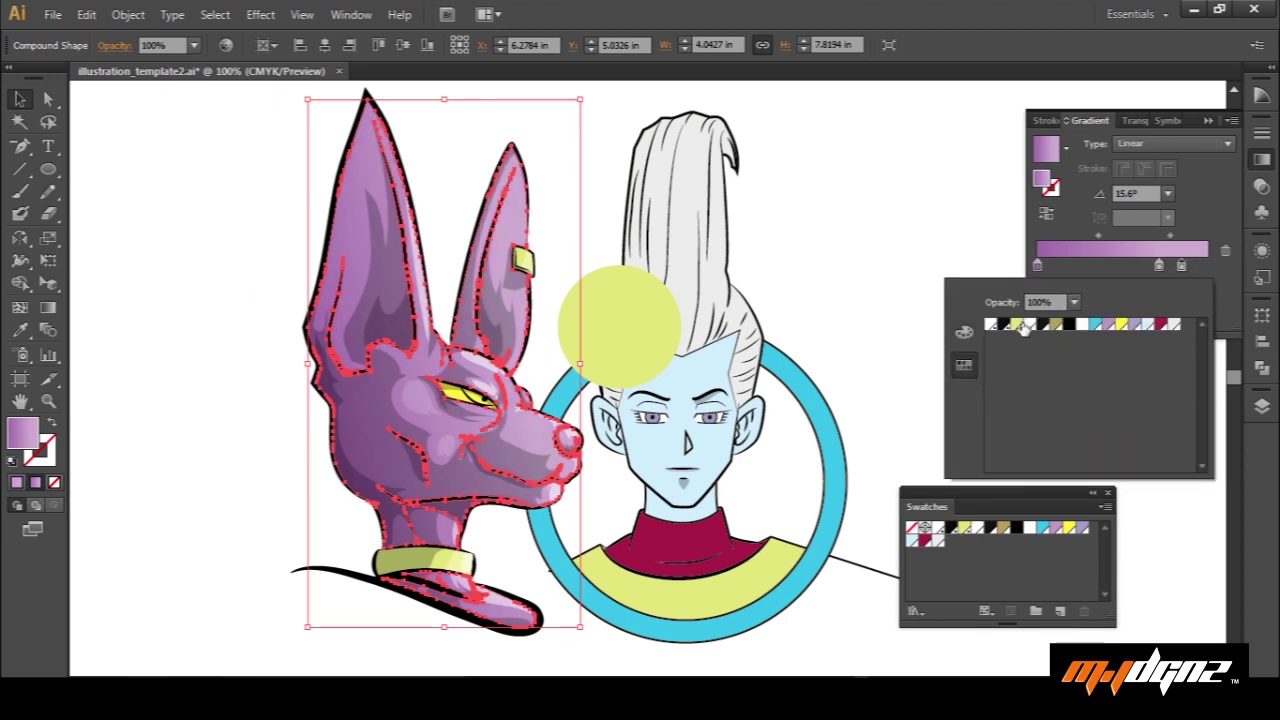
{"action": "left_click", "coordinate": [1018, 325]}
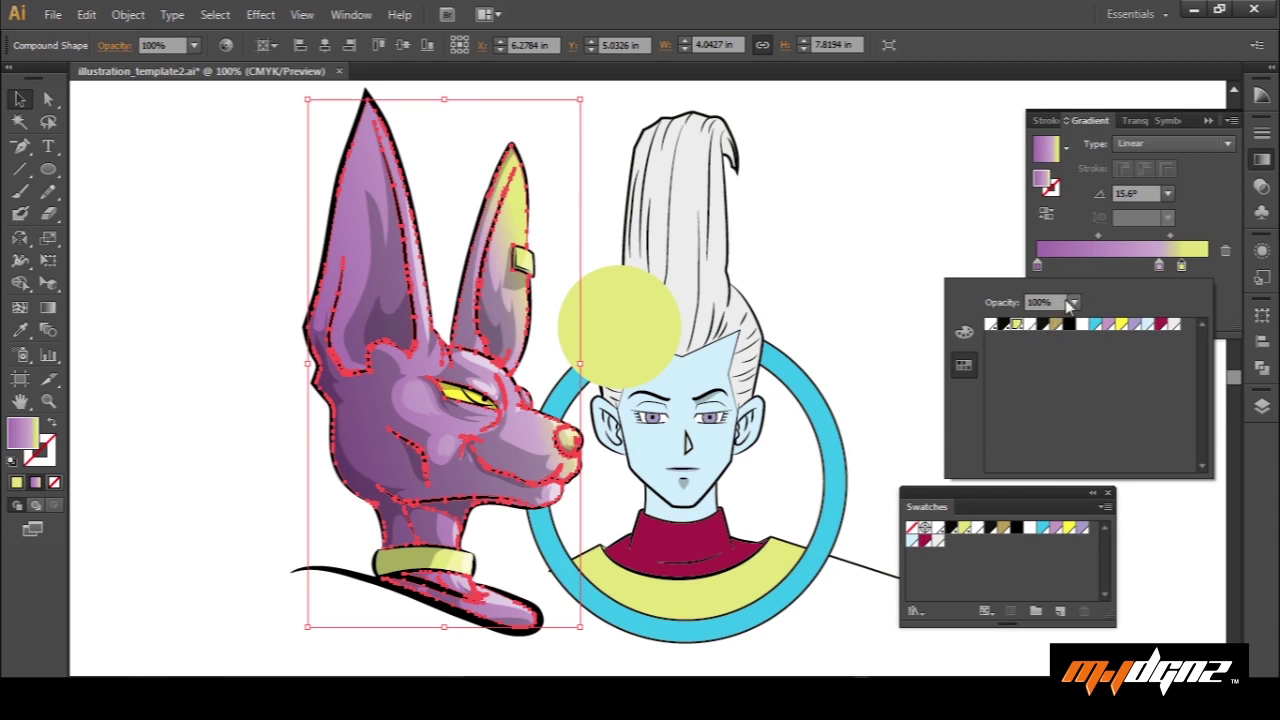
Move the yellow-green stop to 96.77%, shift the light purple stop toward it, and delete the extra stop between them
{"action": "left_click", "coordinate": [1182, 266]}
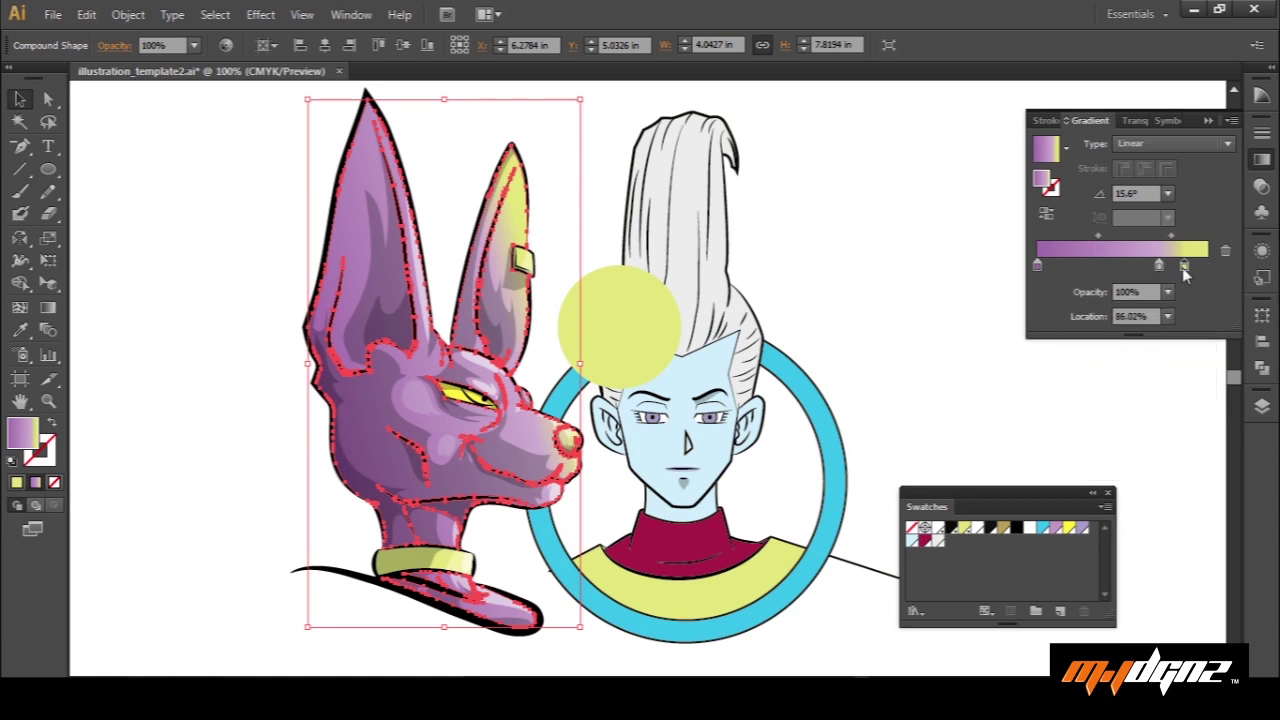
{"action": "mouse_move", "coordinate": [1184, 270]}
{"action": "left_mouse_down"}
{"action": "mouse_move", "coordinate": [1207, 268]}
{"action": "mouse_move", "coordinate": [1189, 266]}
{"action": "left_mouse_up"}
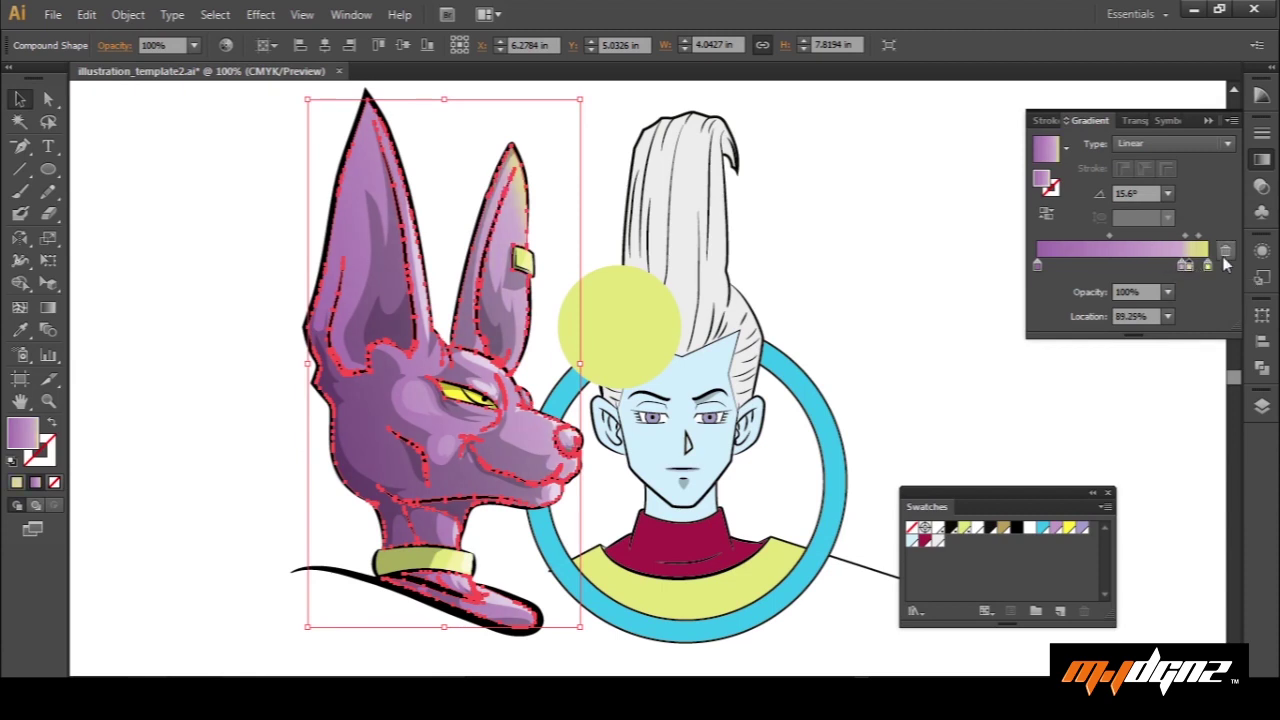
{"action": "left_click", "coordinate": [1225, 255]}
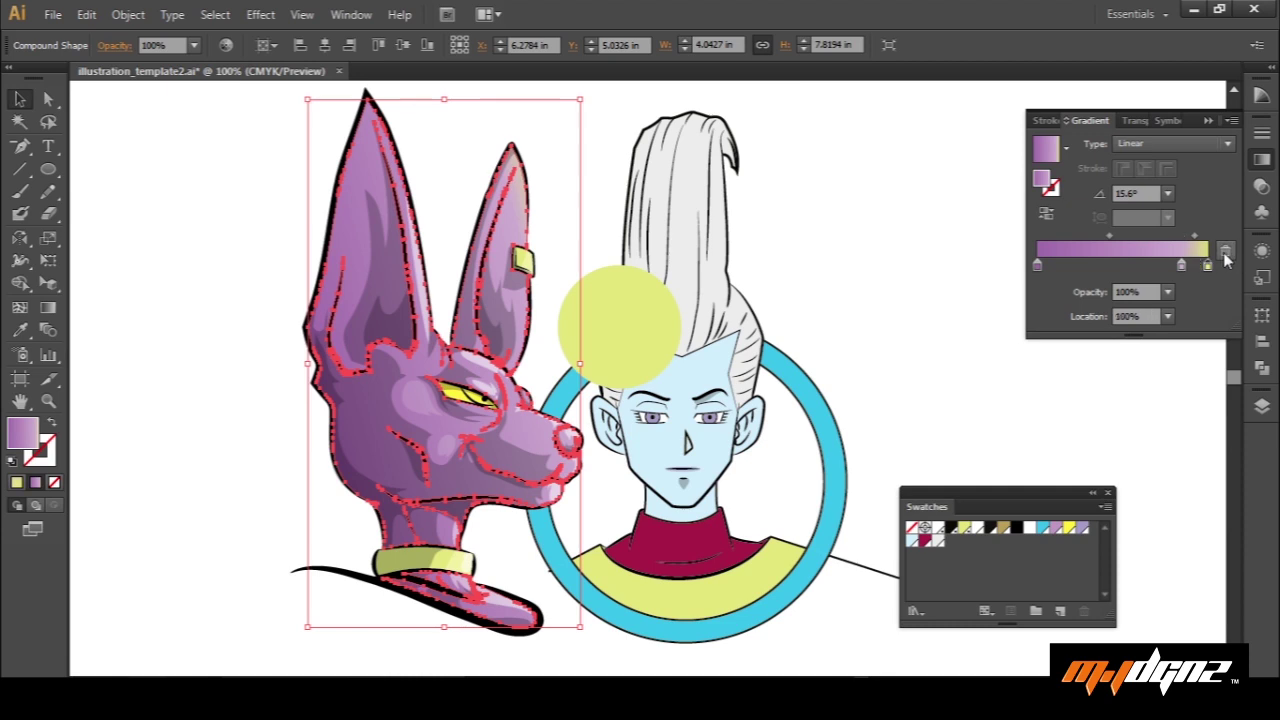
{"action": "left_click_drag", "start_coordinate": [1209, 269], "coordinate": [1205, 270]}
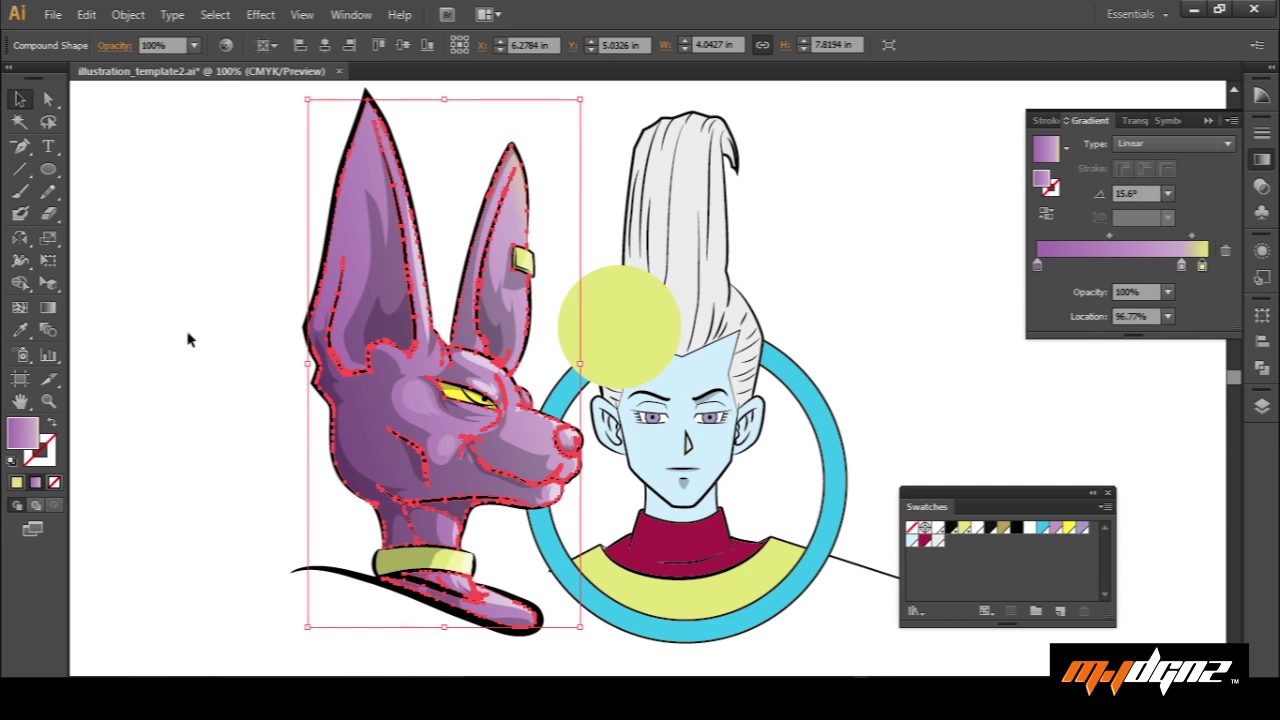
Redraw the gradient across the purple shapes at 12.4°, running from behind the head toward the yellow circle
{"action": "left_click", "coordinate": [48, 307]}
{"action": "left_click_drag", "start_coordinate": [310, 413], "coordinate": [533, 388]}
{"action": "left_click_drag", "start_coordinate": [306, 423], "coordinate": [571, 344]}
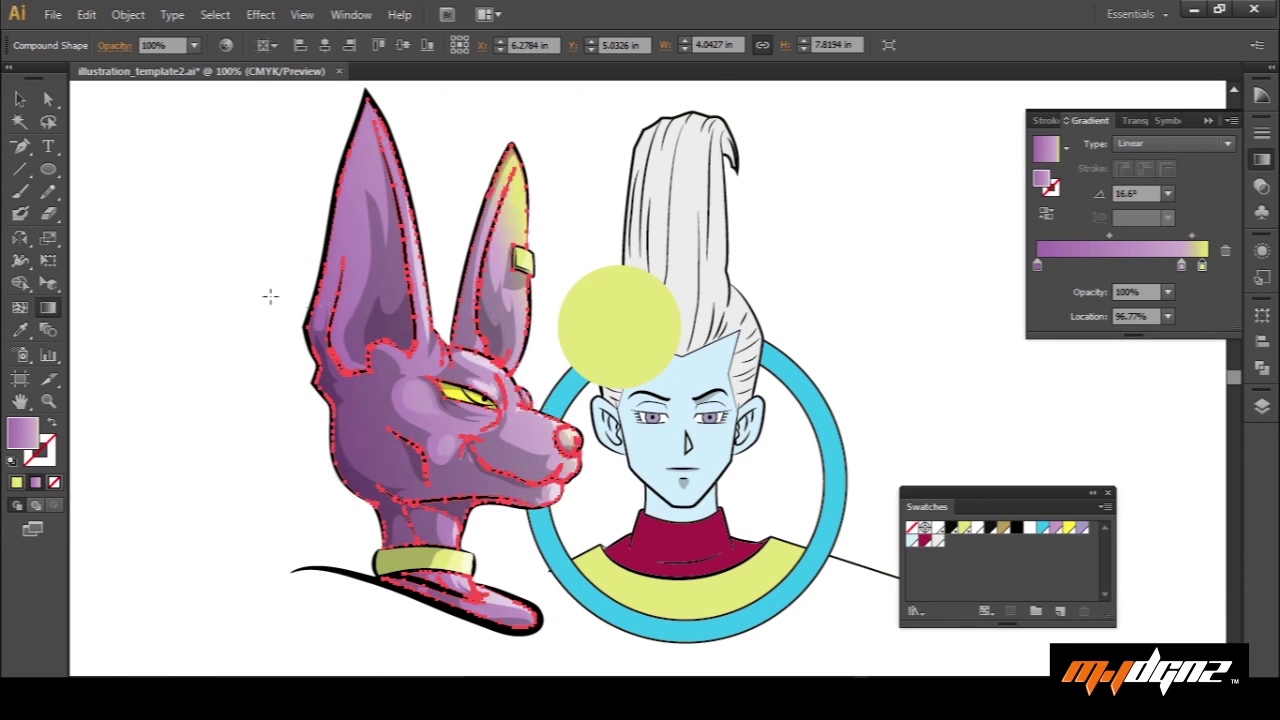
{"action": "left_click_drag", "start_coordinate": [270, 296], "coordinate": [581, 298]}
{"action": "left_click_drag", "start_coordinate": [280, 446], "coordinate": [575, 334]}
{"action": "left_click_drag", "start_coordinate": [280, 423], "coordinate": [615, 362]}
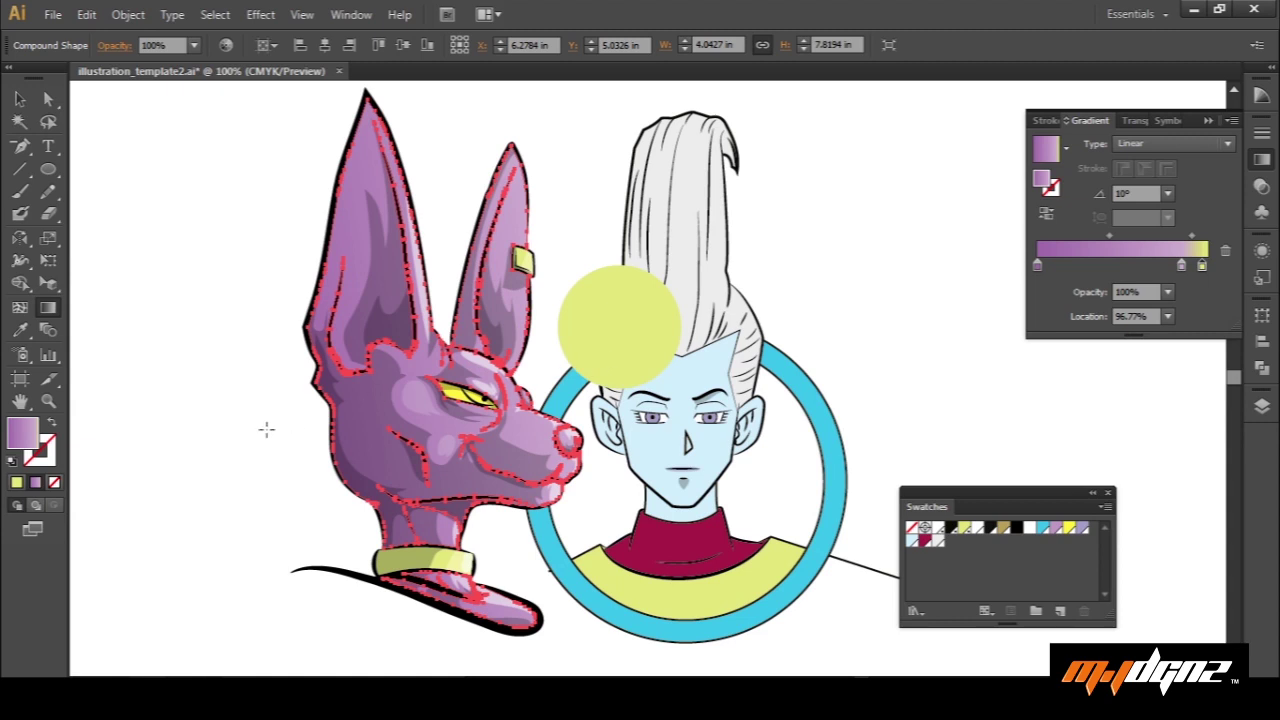
{"action": "left_click_drag", "start_coordinate": [266, 429], "coordinate": [553, 366]}
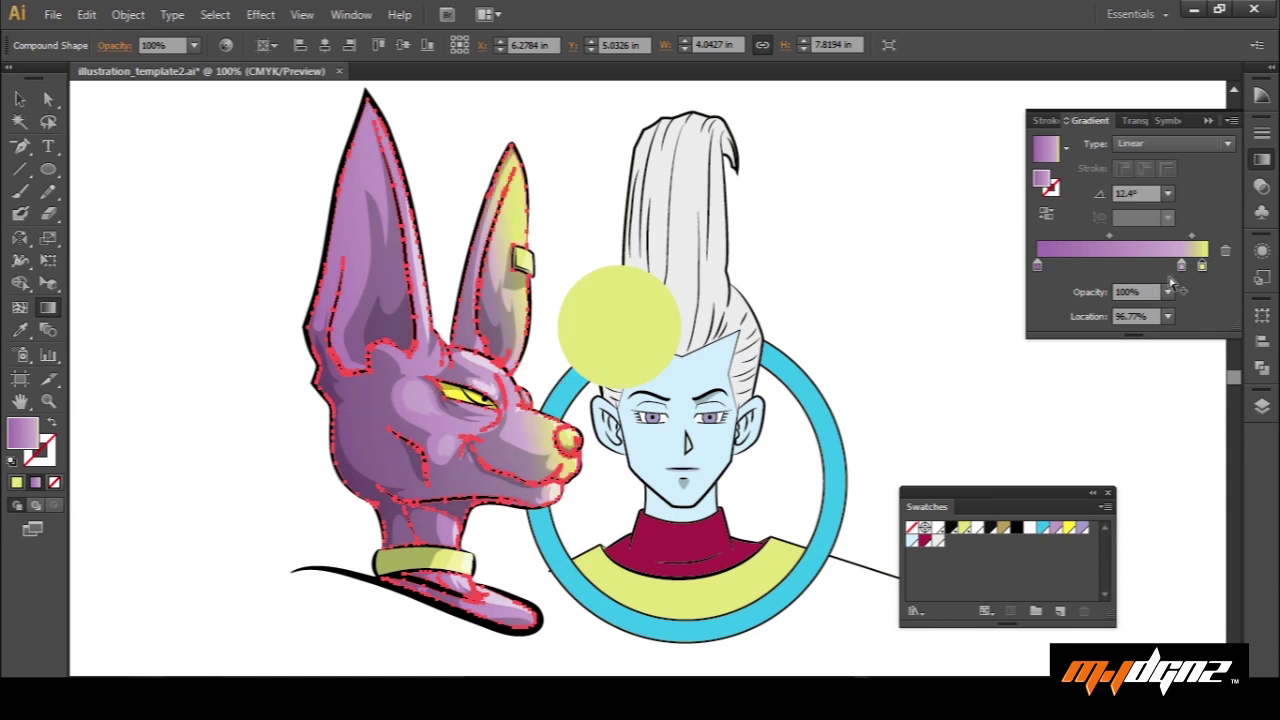
Narrow the yellow-green band by shifting its midpoint outward and its stop to 100%, and deselect the shapes
{"action": "left_click_drag", "start_coordinate": [1192, 236], "coordinate": [1200, 237]}
{"action": "left_click", "coordinate": [1201, 266]}
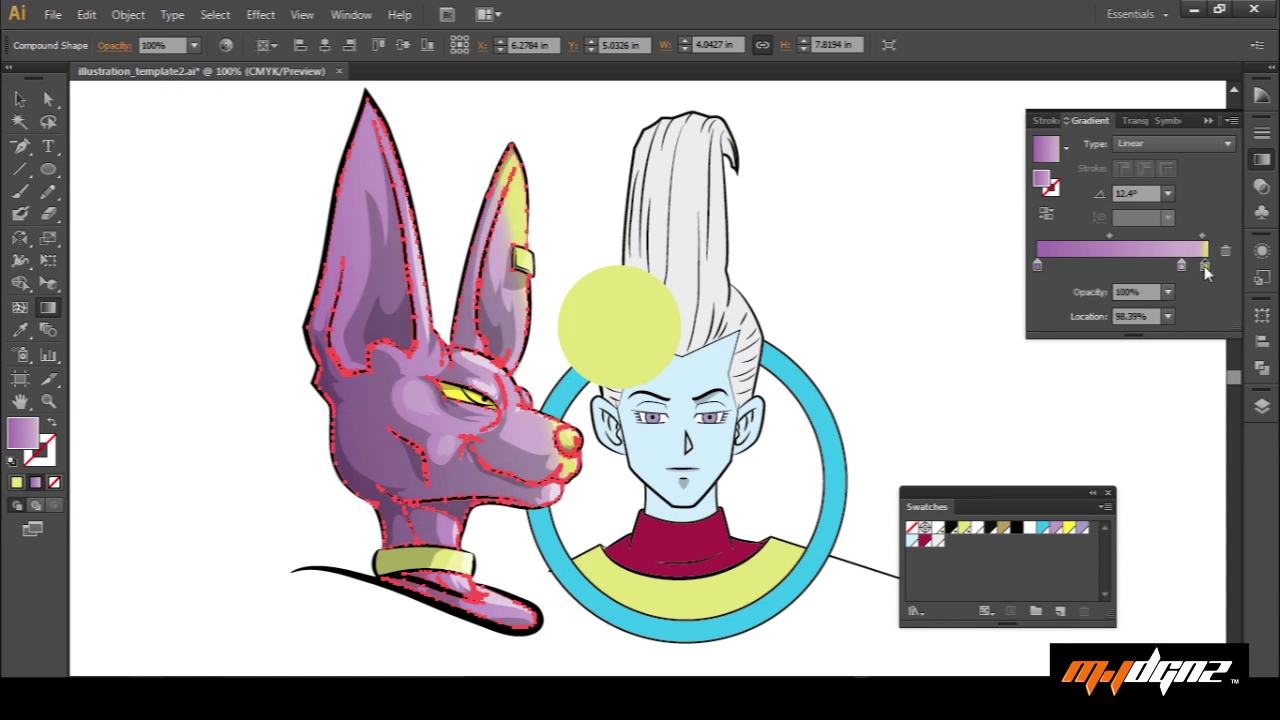
{"action": "key", "text": "v"}
{"action": "left_click", "coordinate": [893, 291]}
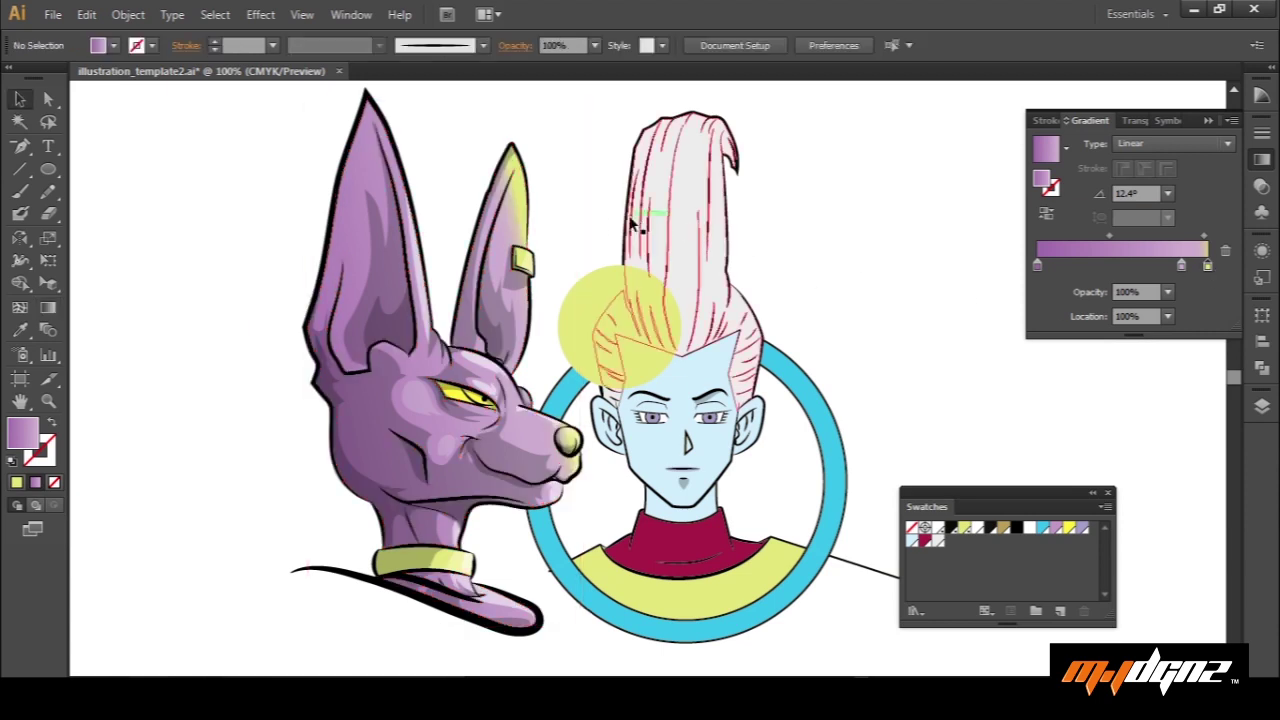
Reselect all purple gradient shapes with the Magic Wand tool and move the light purple stop to 95.7%
{"action": "key", "text": "a"}
{"action": "left_click", "coordinate": [518, 213]}
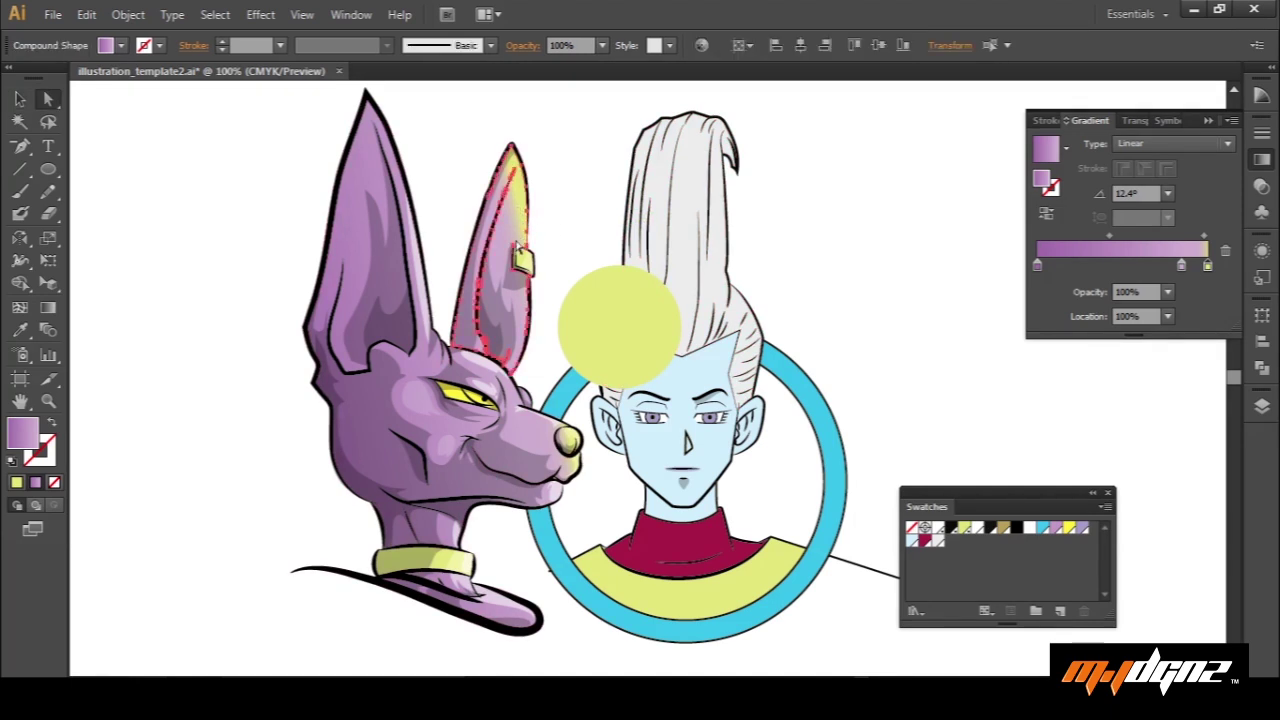
{"action": "key", "text": "y"}
{"action": "left_click", "coordinate": [466, 228]}
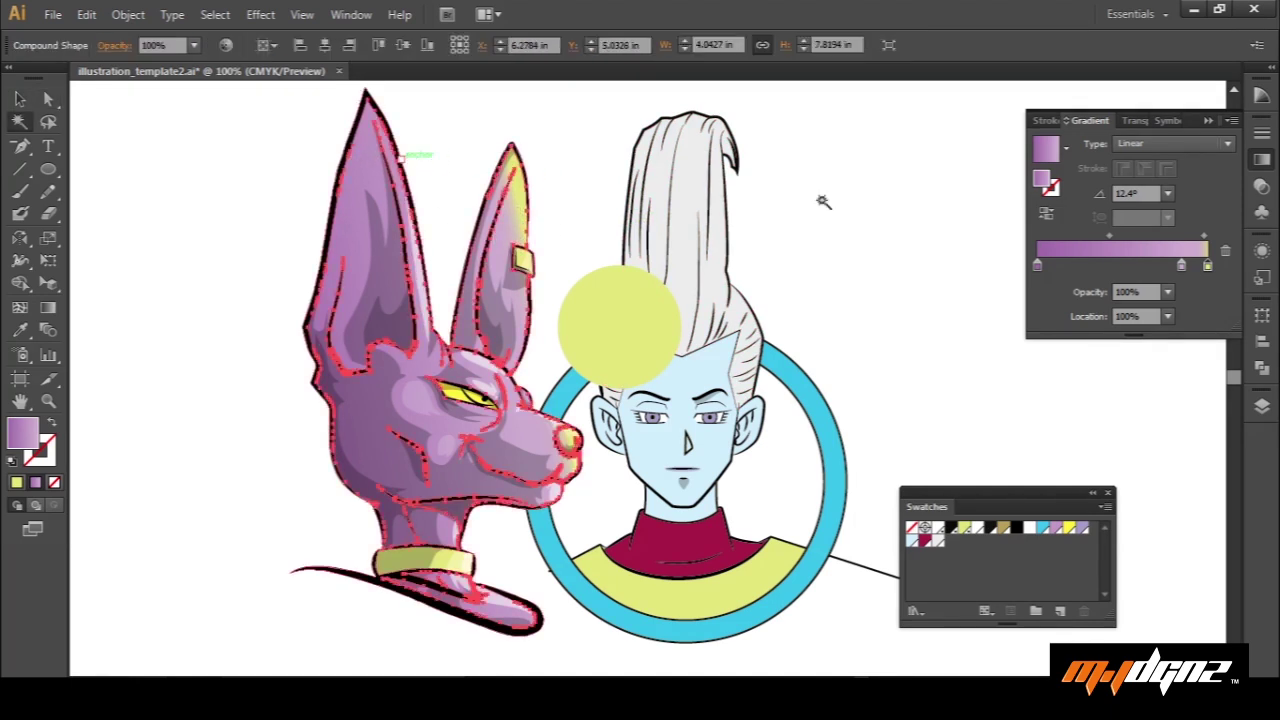
{"action": "left_click_drag", "start_coordinate": [1186, 266], "coordinate": [1204, 268]}
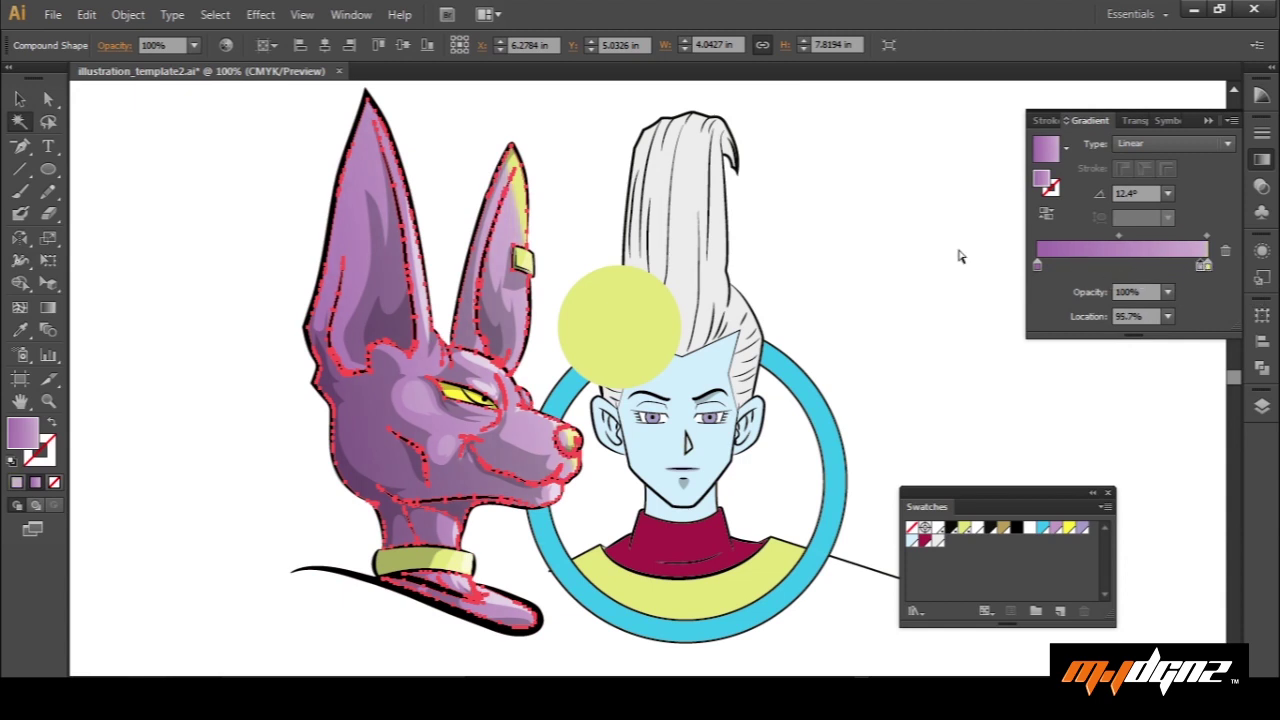
Undo the yellow-green gradient edits on the purple character
{"action": "key", "text": "ctrl+z"}
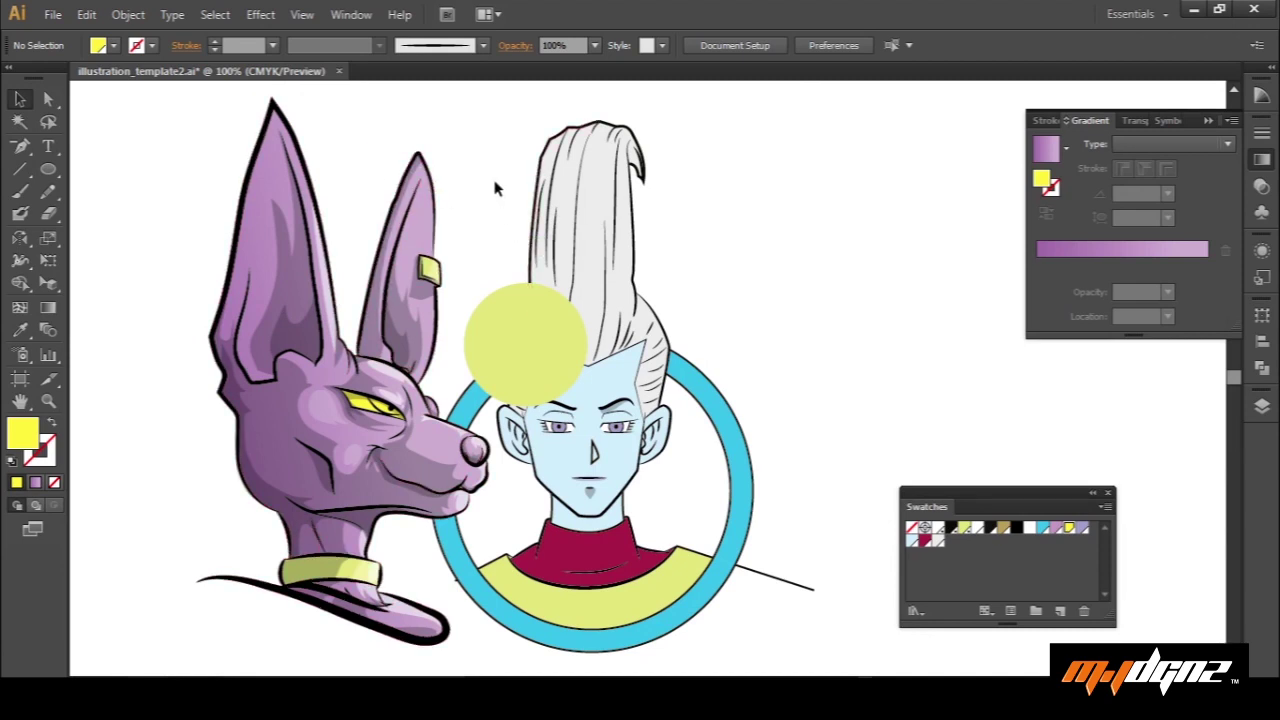
{"action": "mouse_move", "coordinate": [427, 302]}
{"action": "left_mouse_down"}
{"action": "mouse_move", "coordinate": [460, 276]}
{"action": "mouse_move", "coordinate": [442, 306]}
{"action": "left_mouse_up"}
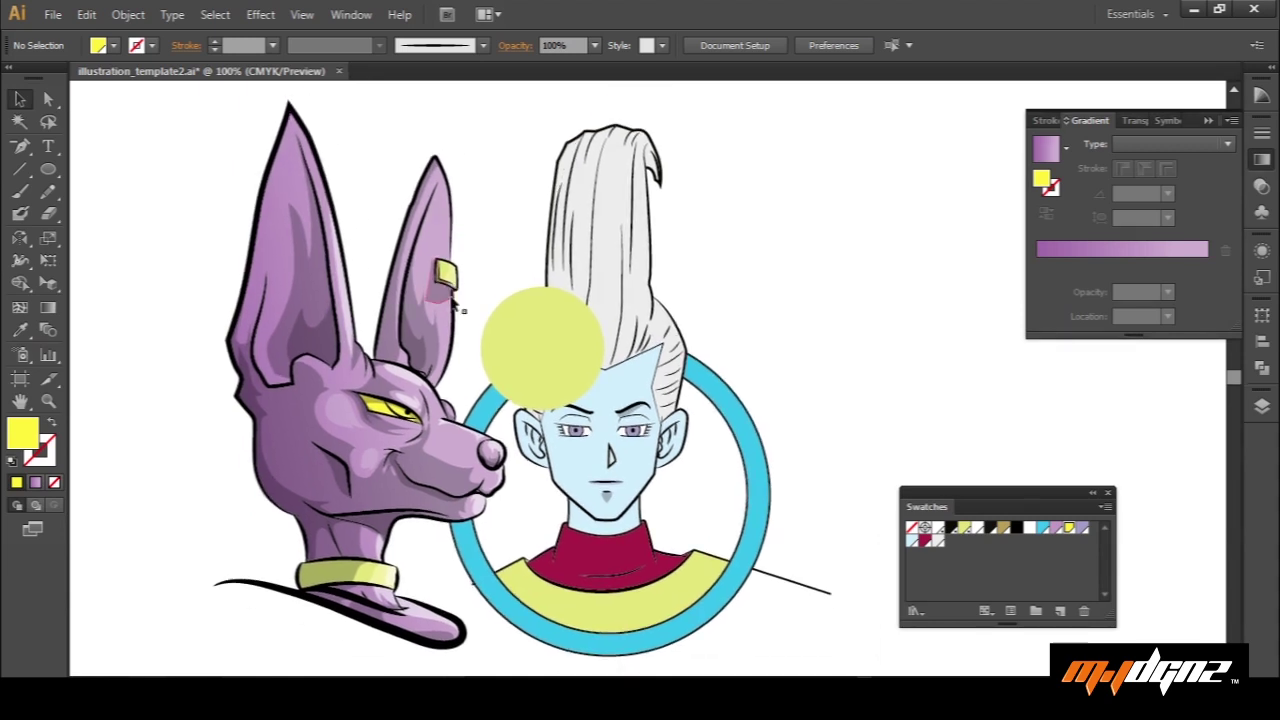